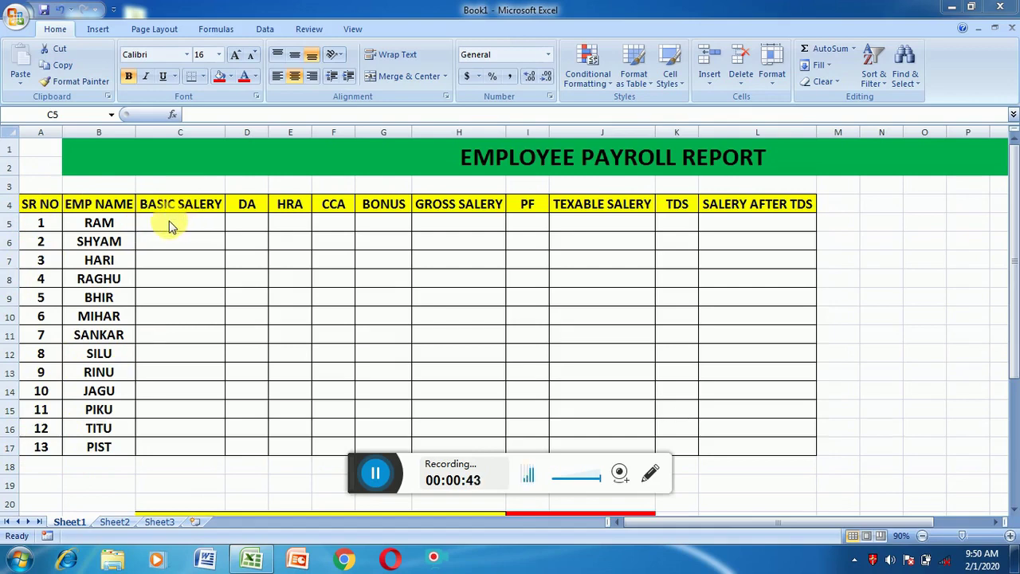
Step: Enter 12000 and 13000 in C5:C6 and autofill the basic salaries down to 24000 in C17
{"action": "left_click", "coordinate": [172, 224]}
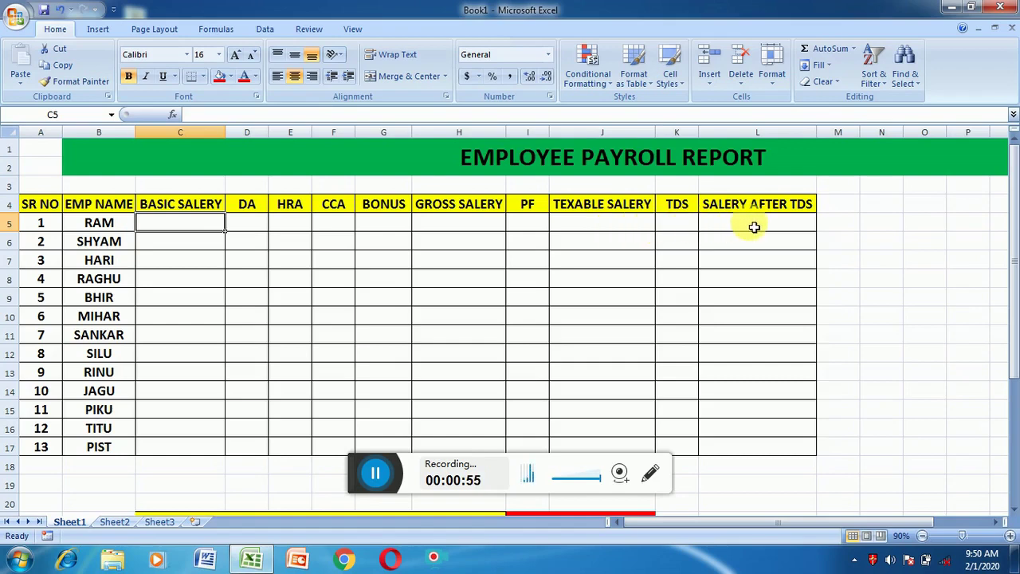
{"action": "left_click", "coordinate": [192, 229]}
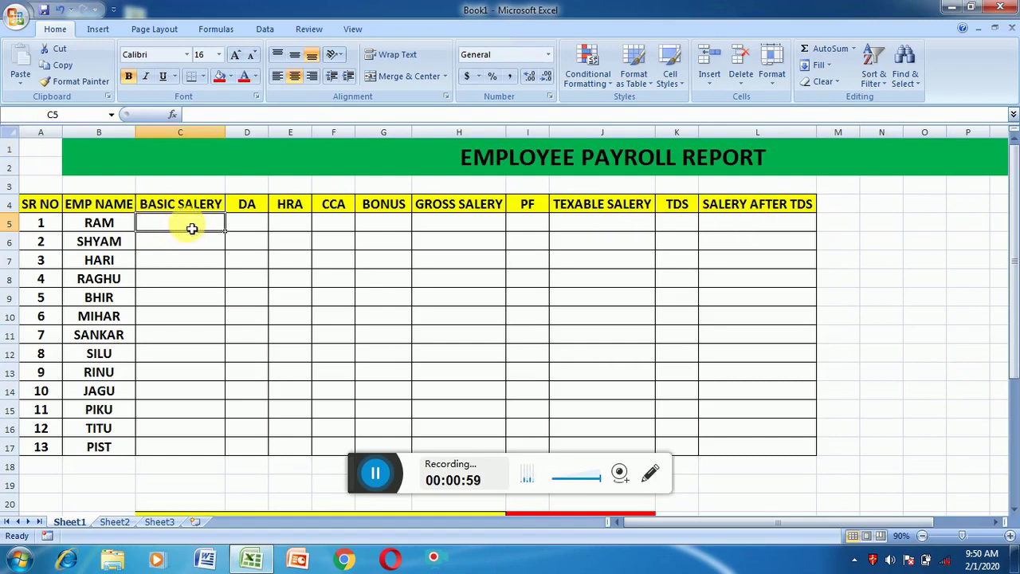
{"action": "type", "text": "12000"}
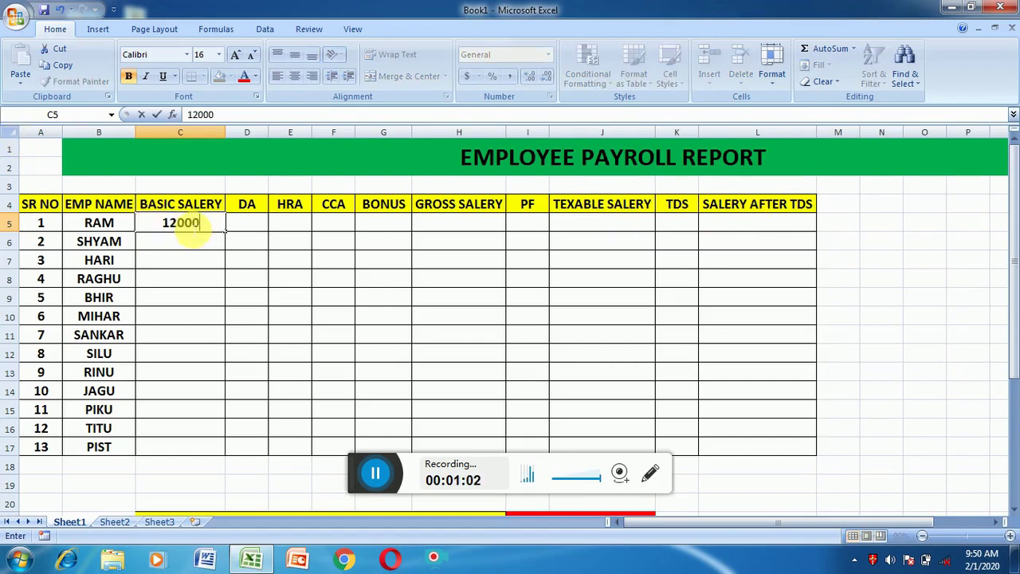
{"action": "key", "text": "Return"}
{"action": "type", "text": "130"}
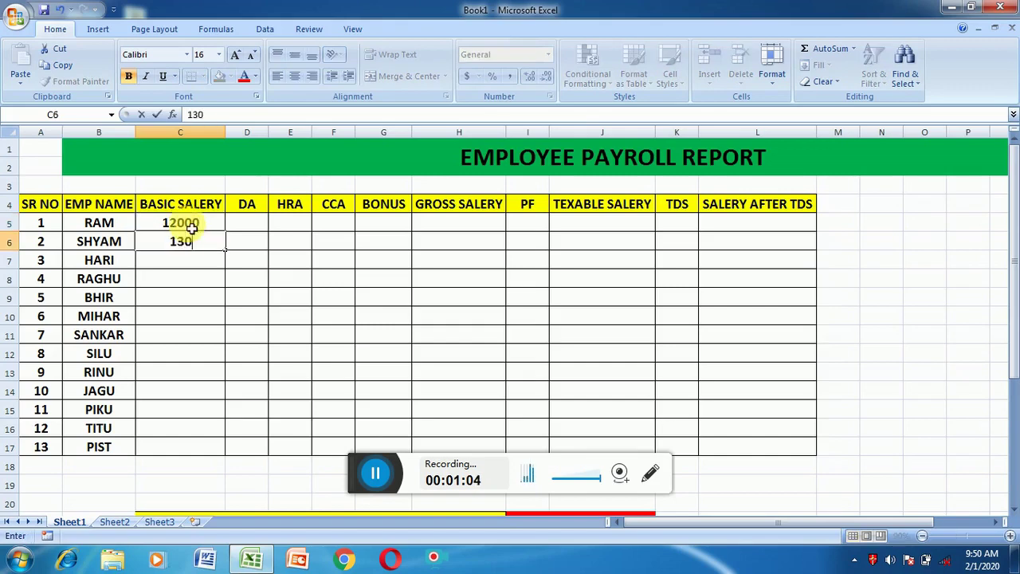
{"action": "type", "text": "00"}
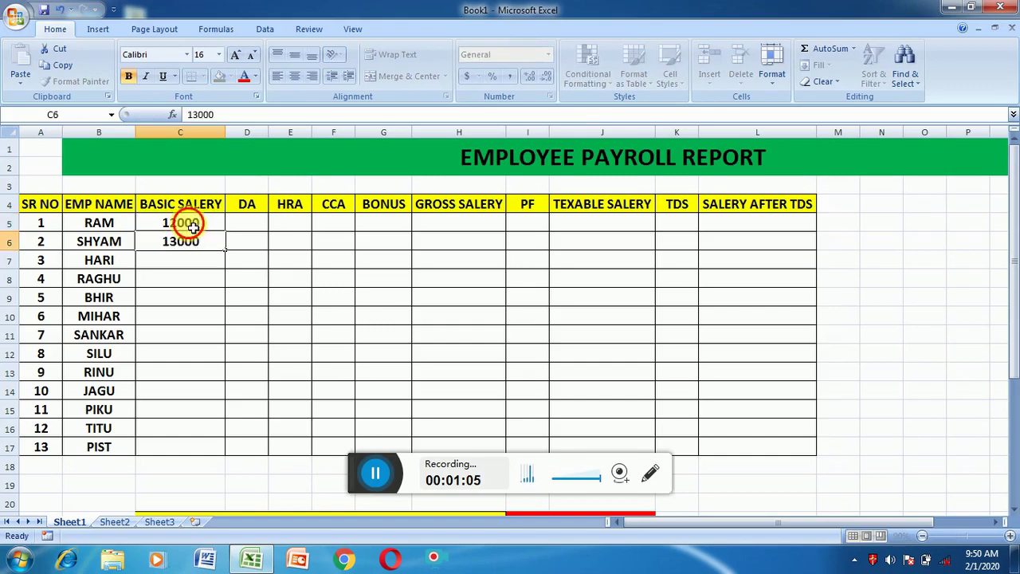
{"action": "left_click_drag", "start_coordinate": [191, 228], "coordinate": [192, 247]}
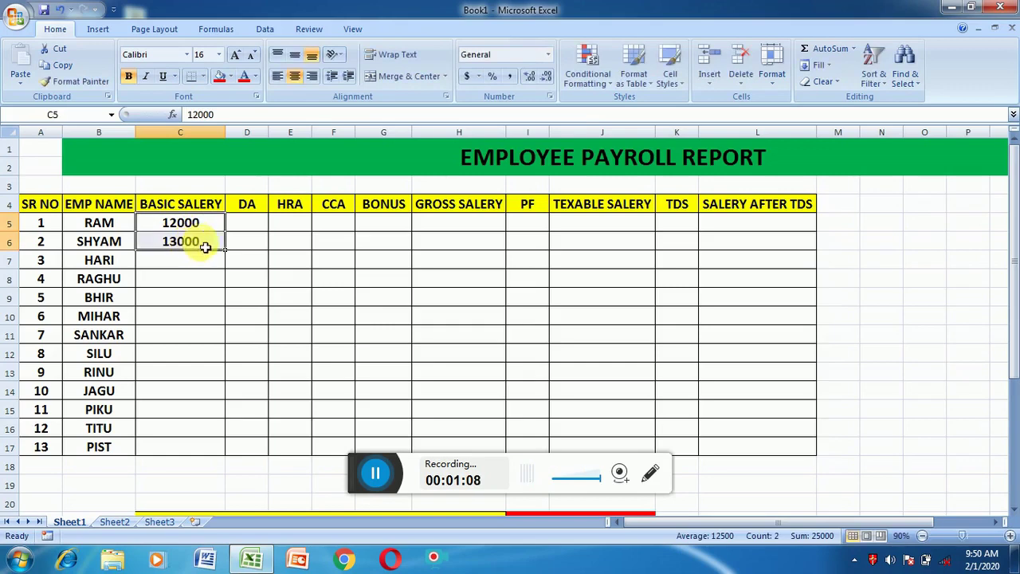
{"action": "double_click", "coordinate": [226, 251]}
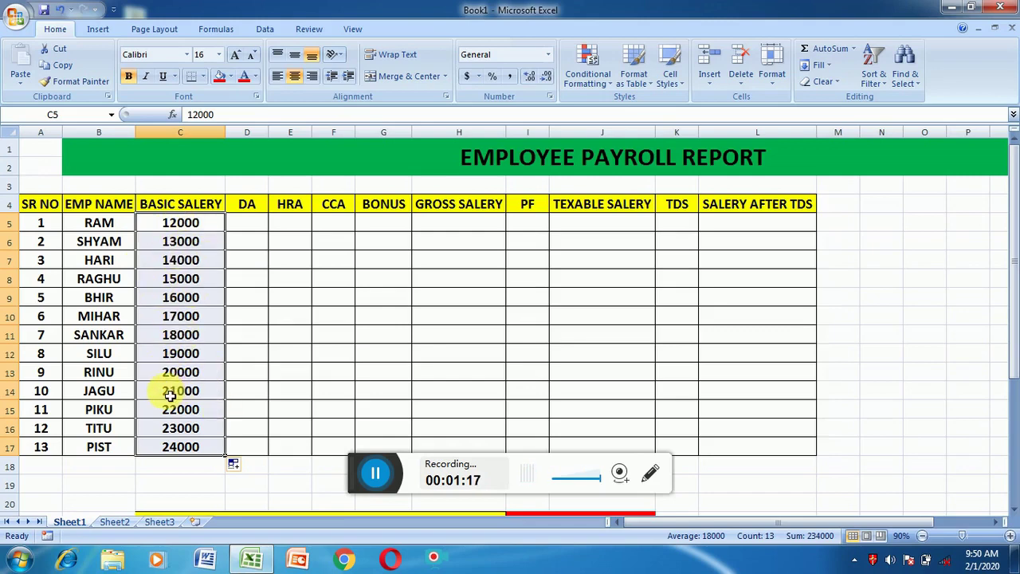
Step: Enter =C5*15% in D5 and copy the DA formula down to D17 (1800 to 3600)
{"action": "left_click", "coordinate": [246, 226]}
{"action": "scroll", "coordinate": [666, 335], "scroll_direction": "down", "scroll_amount": 2}
{"action": "scroll", "coordinate": [690, 372], "scroll_direction": "down", "scroll_amount": 1}
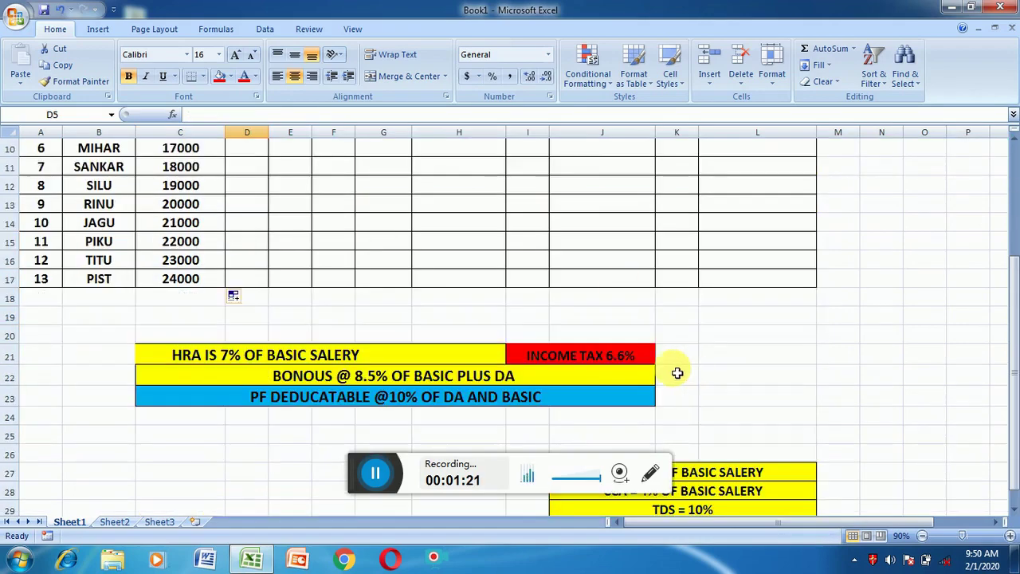
{"action": "scroll", "coordinate": [676, 371], "scroll_direction": "down", "scroll_amount": 1}
{"action": "scroll", "coordinate": [673, 365], "scroll_direction": "down", "scroll_amount": 1}
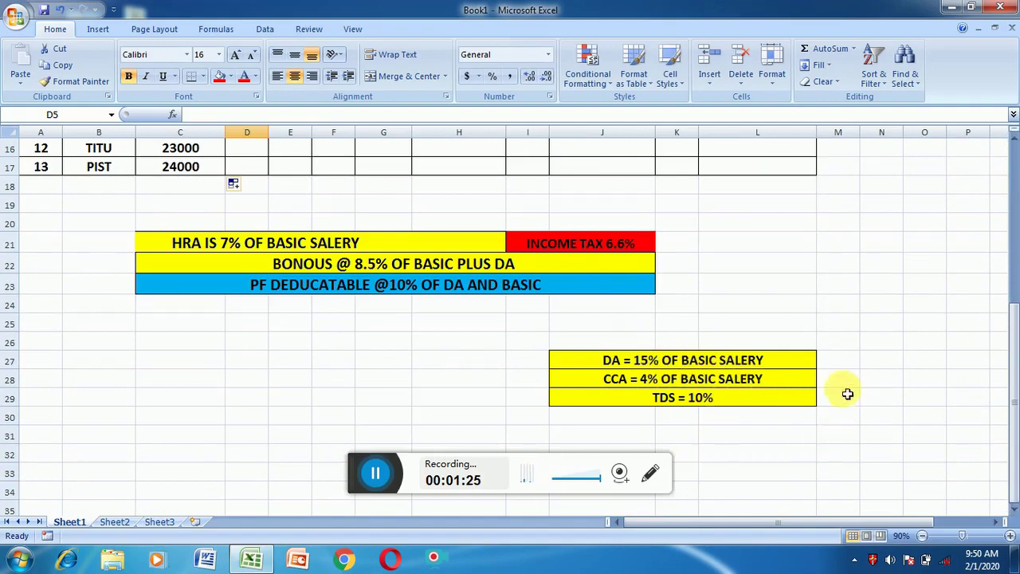
{"action": "scroll", "coordinate": [685, 391], "scroll_direction": "up", "scroll_amount": 4}
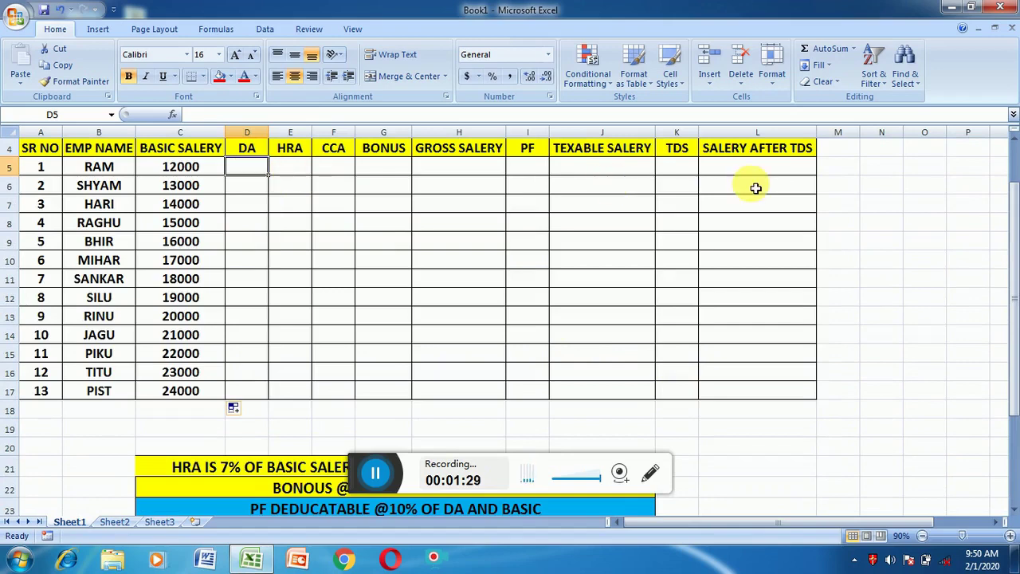
{"action": "type", "text": "="}
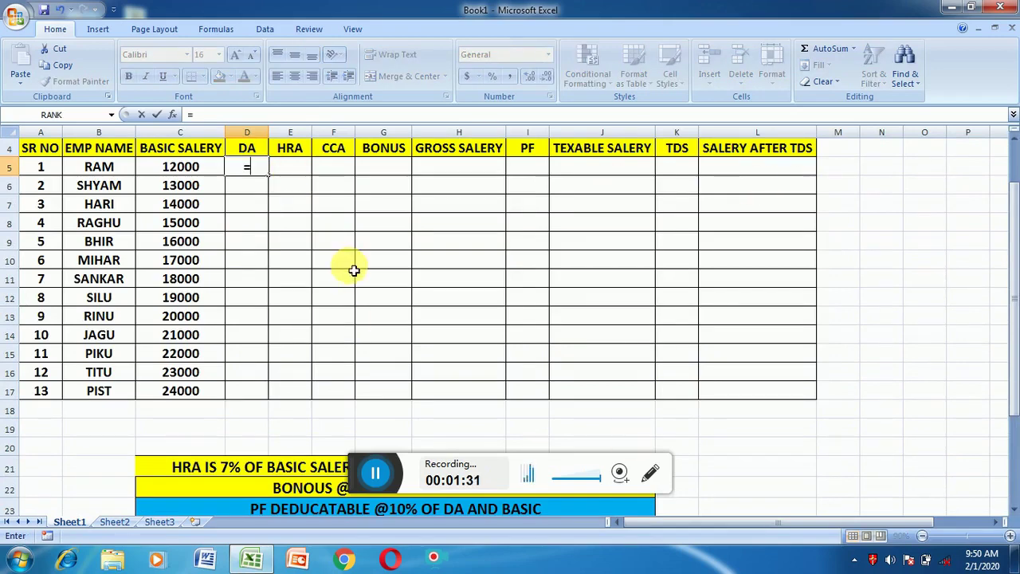
{"action": "left_click", "coordinate": [192, 169]}
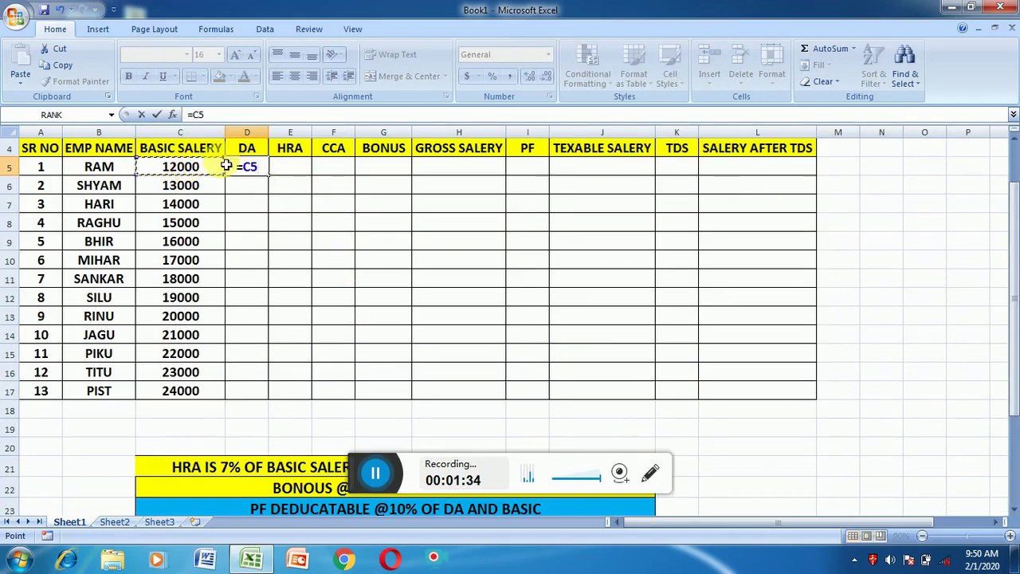
{"action": "type", "text": "*"}
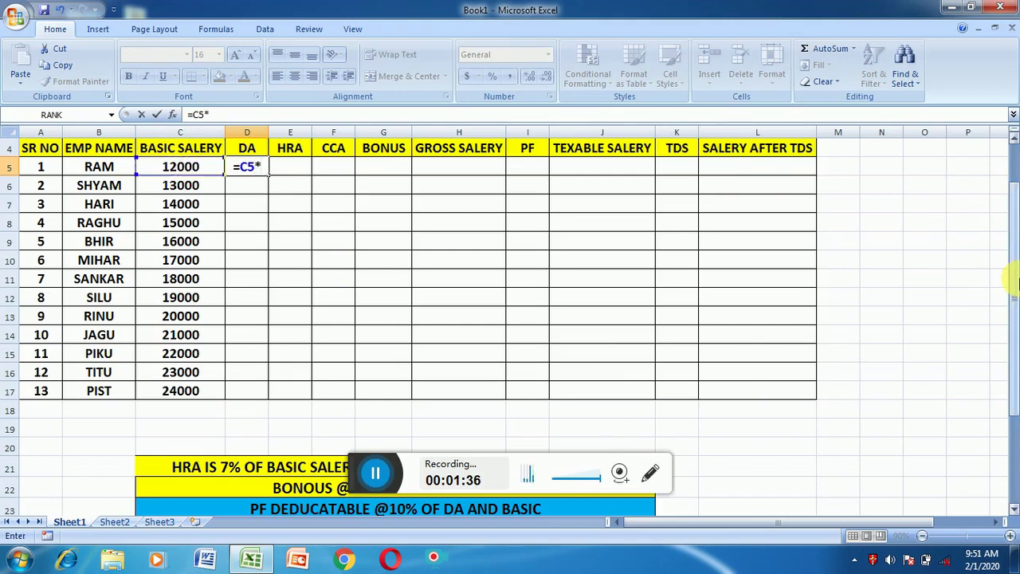
{"action": "type", "text": "15"}
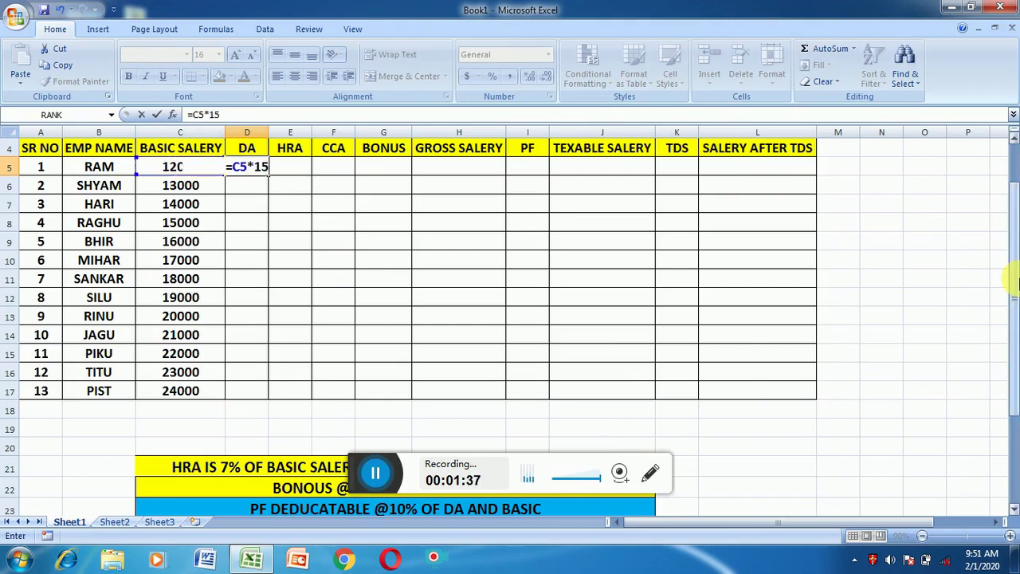
{"action": "type", "text": "%"}
{"action": "key", "text": "Return"}
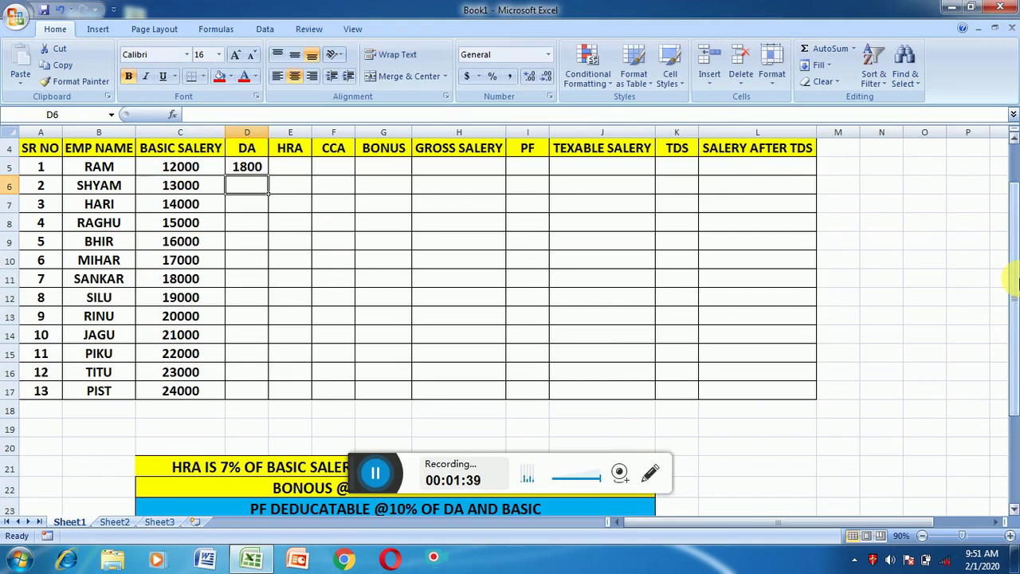
{"action": "left_click", "coordinate": [261, 168]}
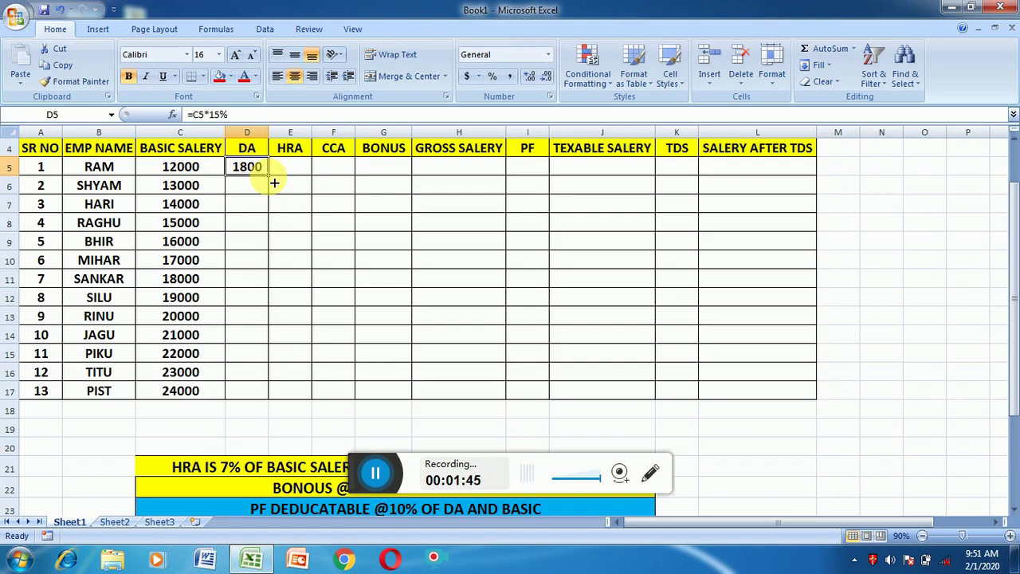
{"action": "double_click", "coordinate": [269, 177]}
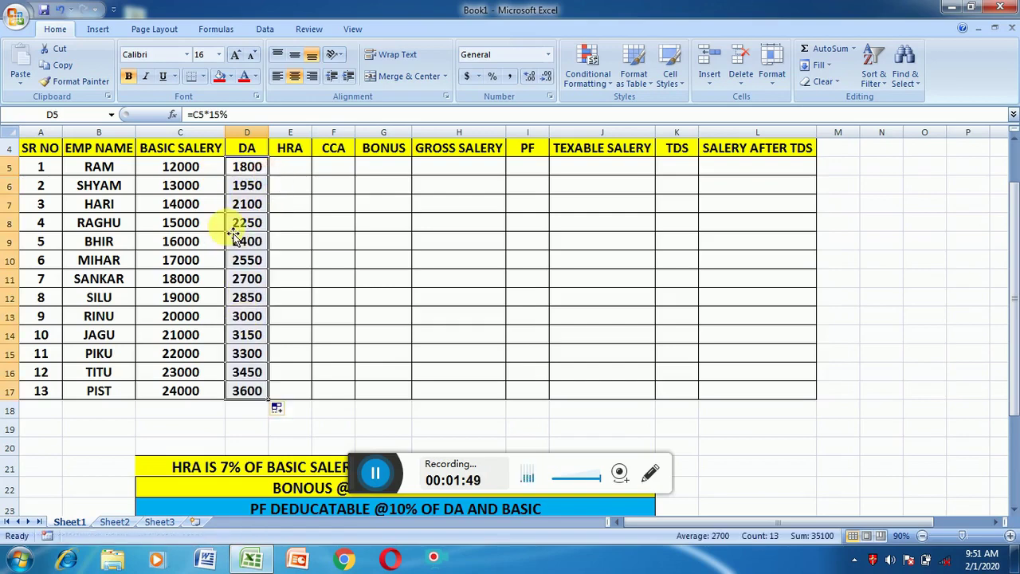
Step: Enter =C5*7% in E5 and drag the HRA formula down to E17 (840 to 1680)
{"action": "left_click", "coordinate": [284, 166]}
{"action": "scroll", "coordinate": [508, 248], "scroll_direction": "down", "scroll_amount": 2}
{"action": "scroll", "coordinate": [508, 248], "scroll_direction": "down", "scroll_amount": 2}
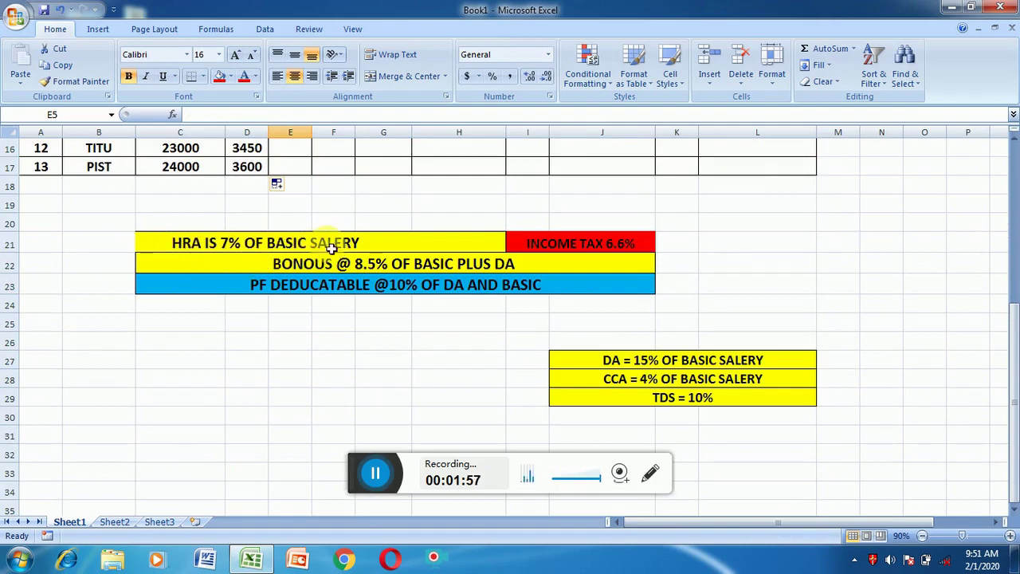
{"action": "scroll", "coordinate": [313, 373], "scroll_direction": "up", "scroll_amount": 4}
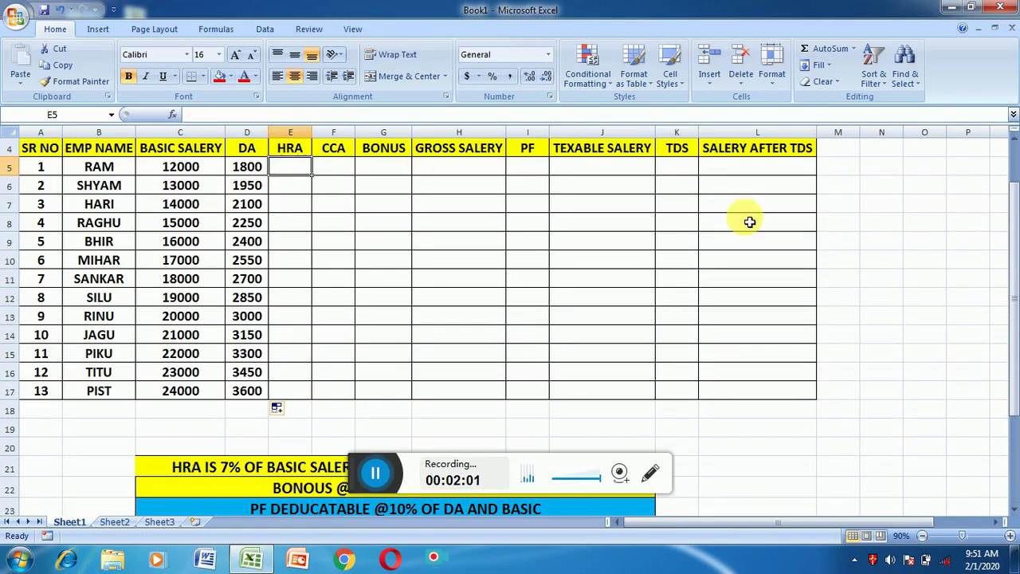
{"action": "type", "text": "="}
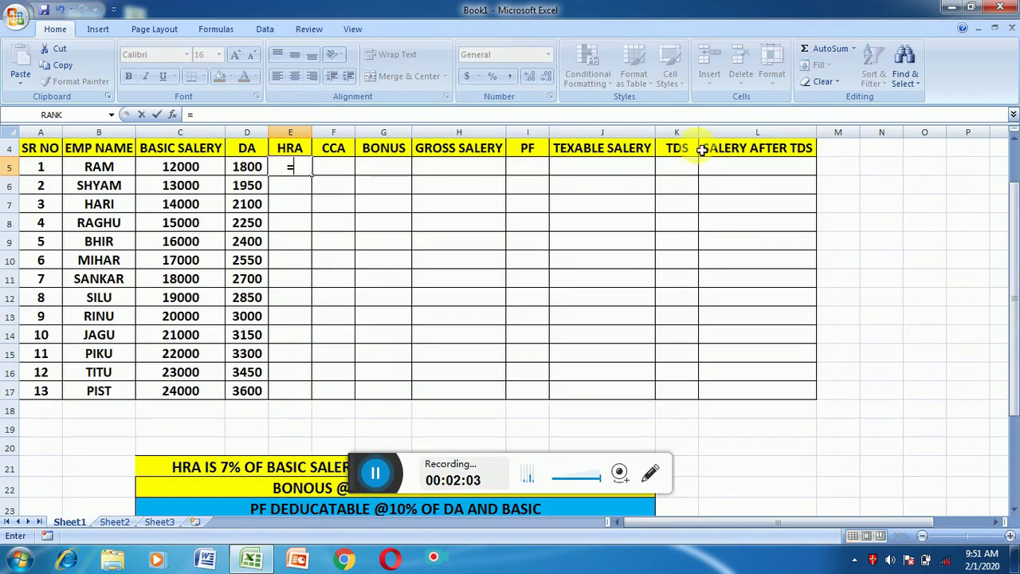
{"action": "left_click", "coordinate": [172, 168]}
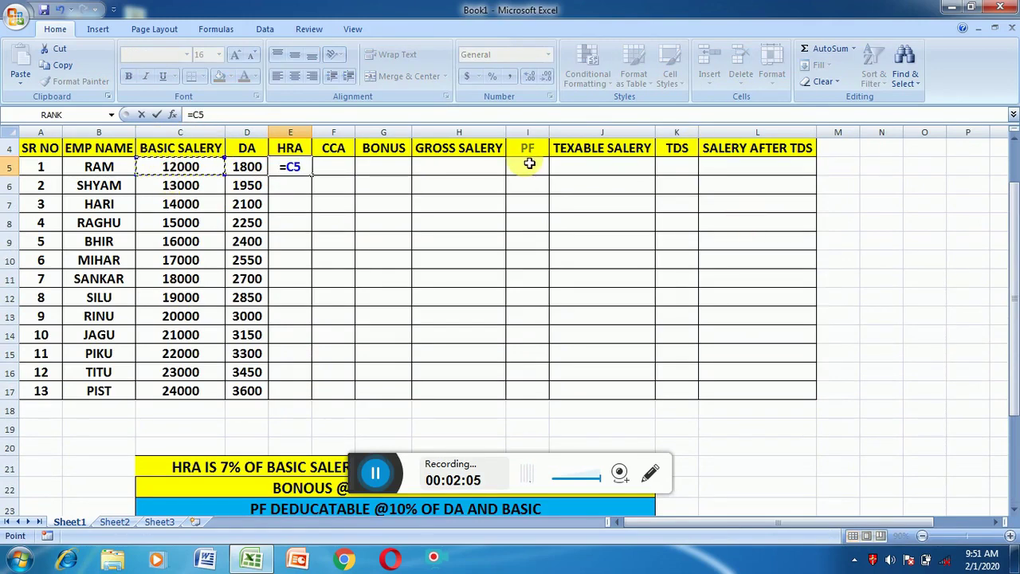
{"action": "type", "text": "*7"}
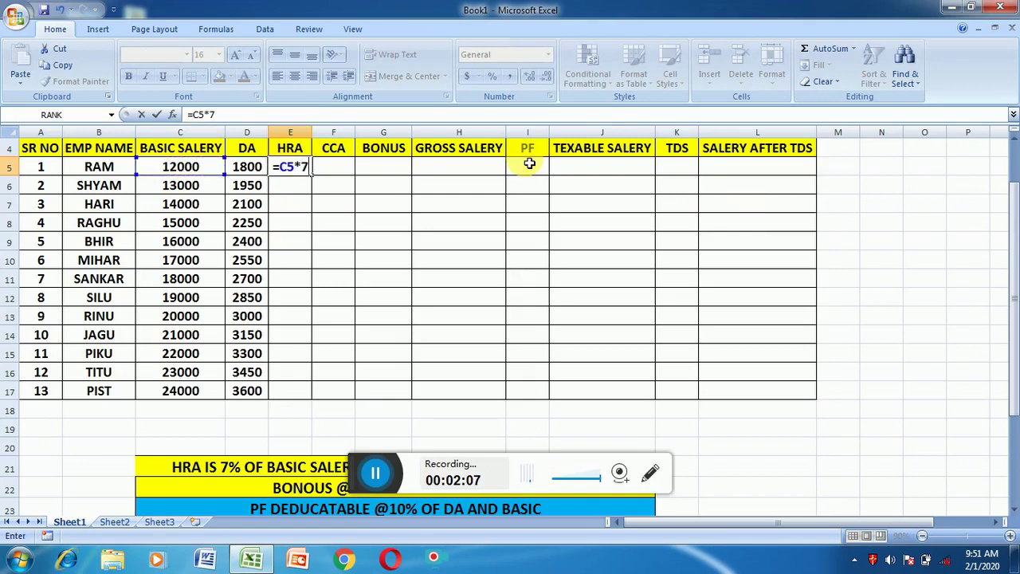
{"action": "type", "text": "%"}
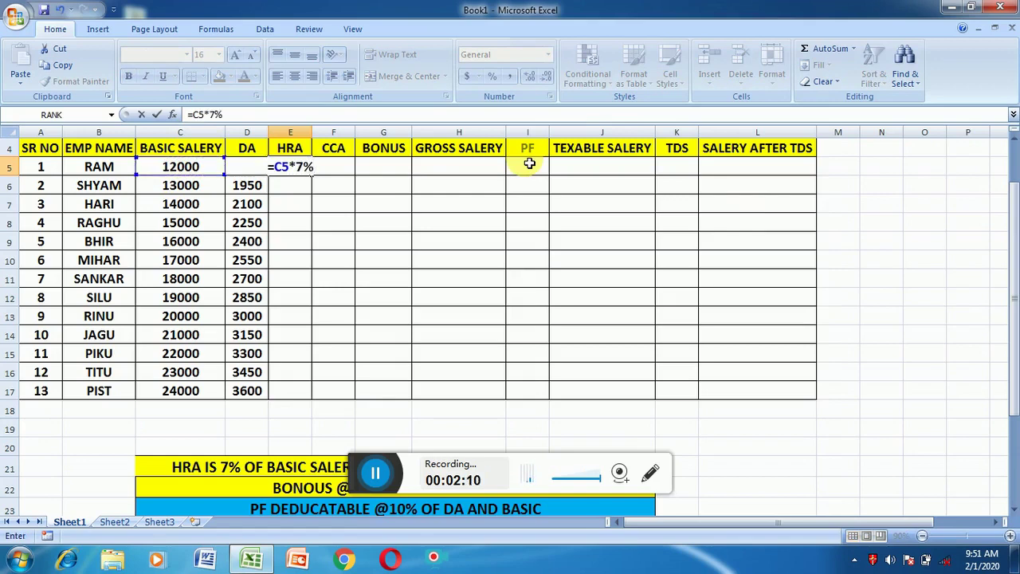
{"action": "key", "text": "Return"}
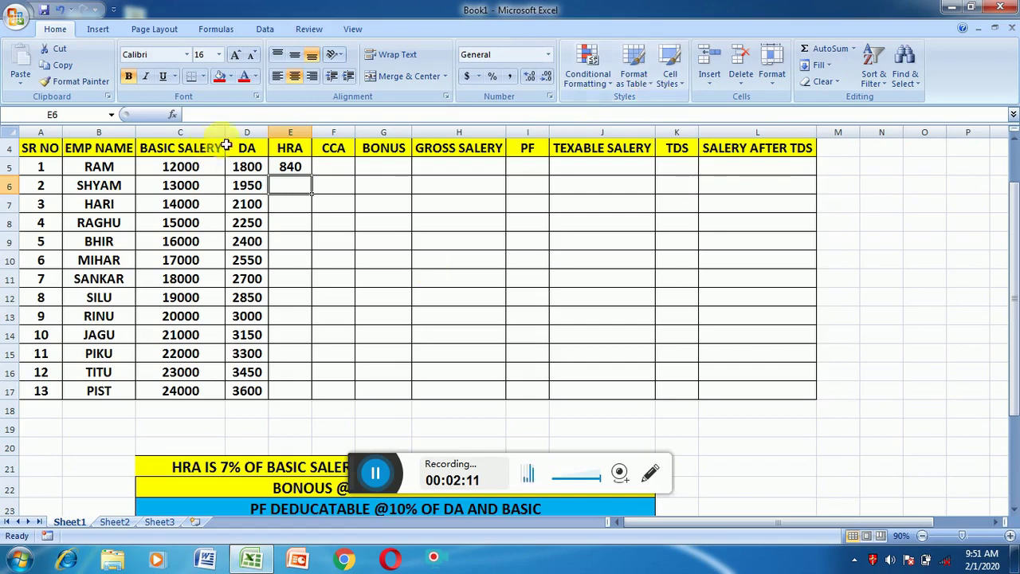
{"action": "left_click", "coordinate": [296, 169]}
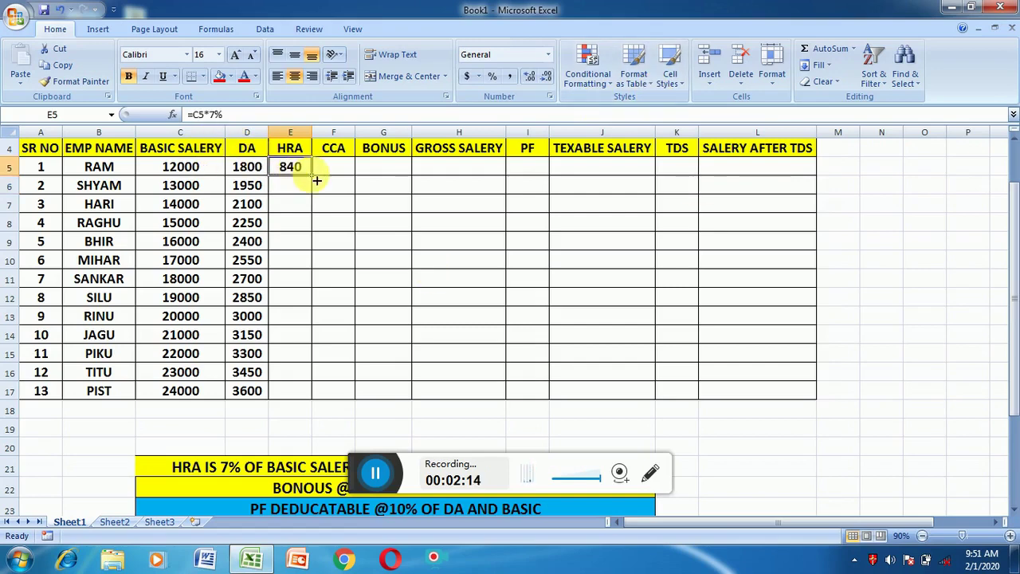
{"action": "left_click_drag", "start_coordinate": [316, 181], "coordinate": [298, 405]}
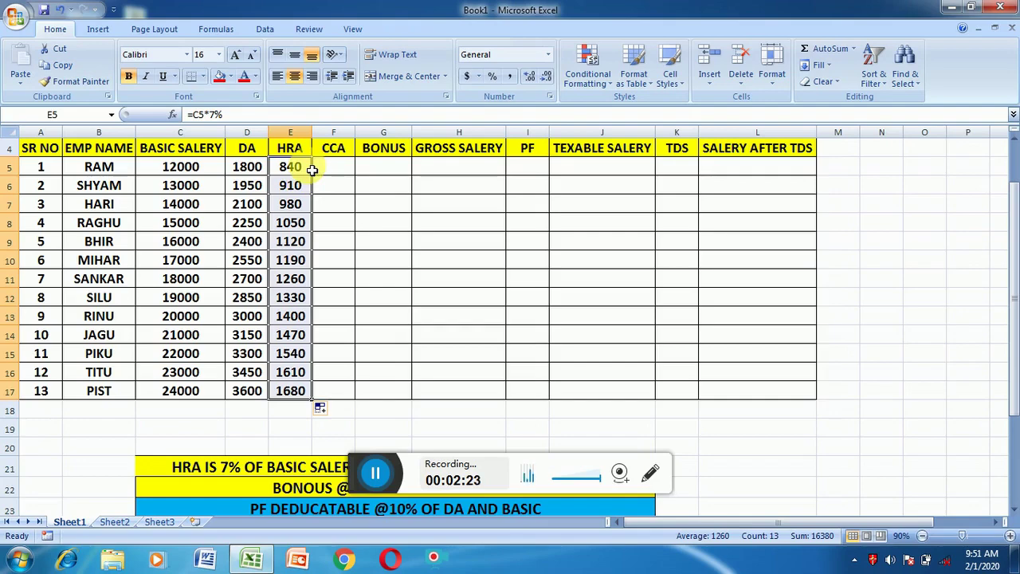
Step: Enter =C5*4% in F5 and copy the CCA formula down to F17 (480 to 960)
{"action": "left_click", "coordinate": [335, 166]}
{"action": "scroll", "coordinate": [566, 199], "scroll_direction": "down", "scroll_amount": 3}
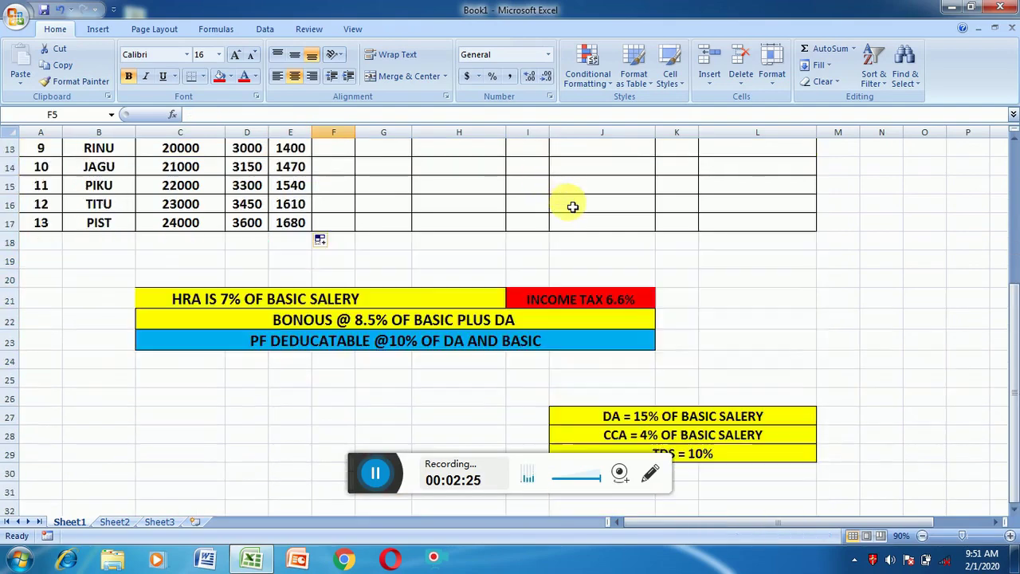
{"action": "scroll", "coordinate": [572, 206], "scroll_direction": "down", "scroll_amount": 2}
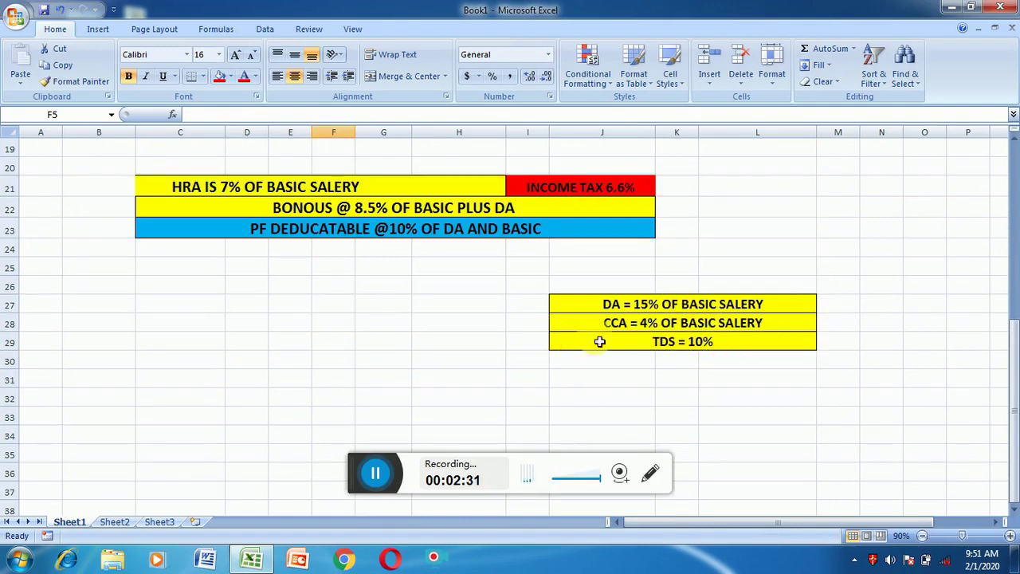
{"action": "scroll", "coordinate": [615, 285], "scroll_direction": "up", "scroll_amount": 1}
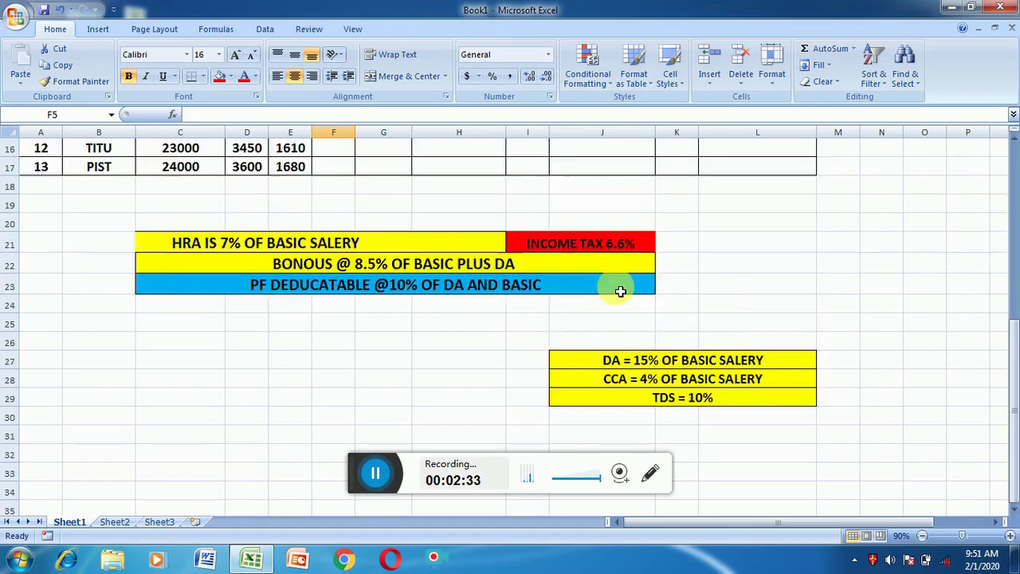
{"action": "scroll", "coordinate": [620, 292], "scroll_direction": "up", "scroll_amount": 4}
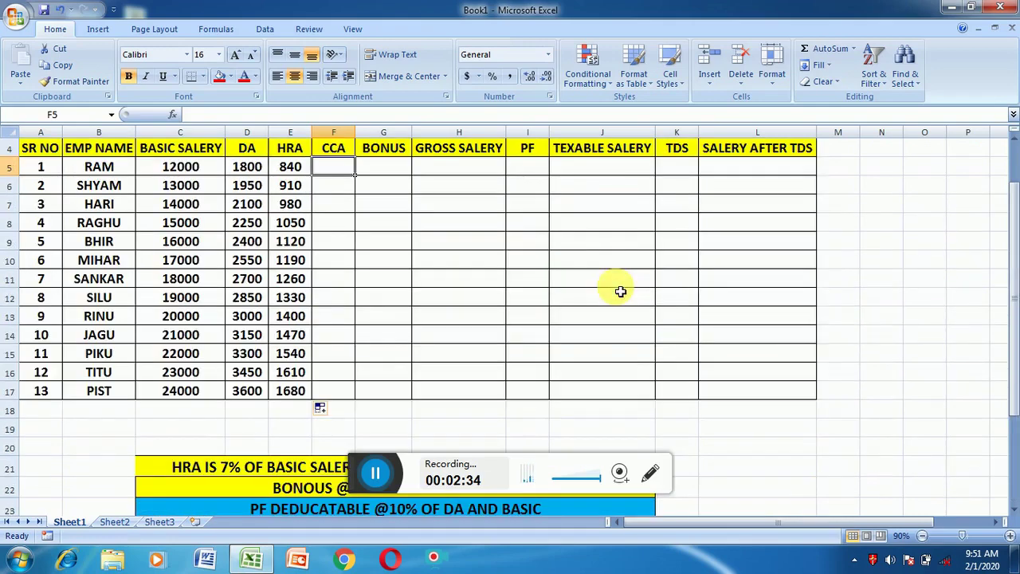
{"action": "left_click", "coordinate": [343, 165]}
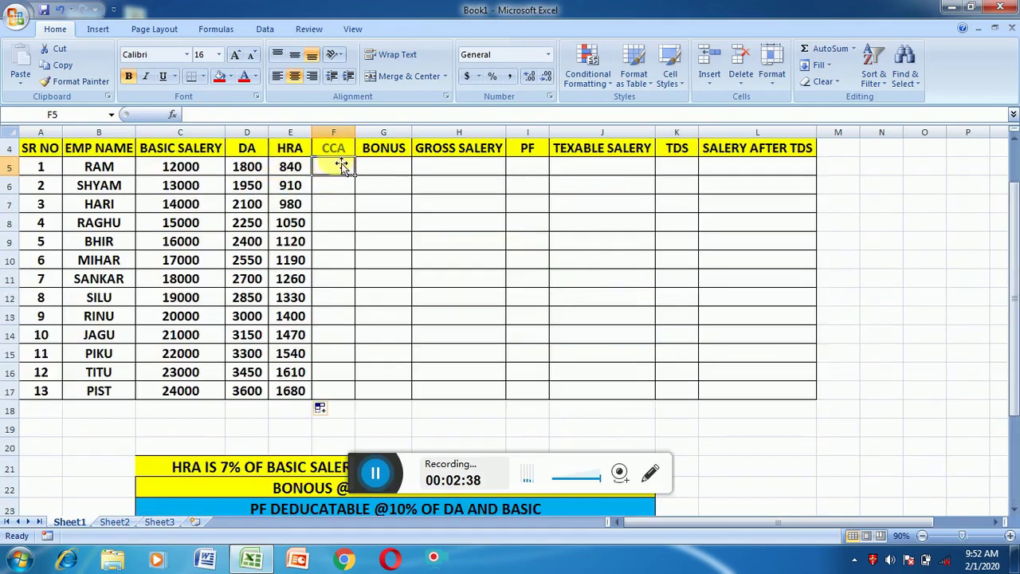
{"action": "type", "text": "="}
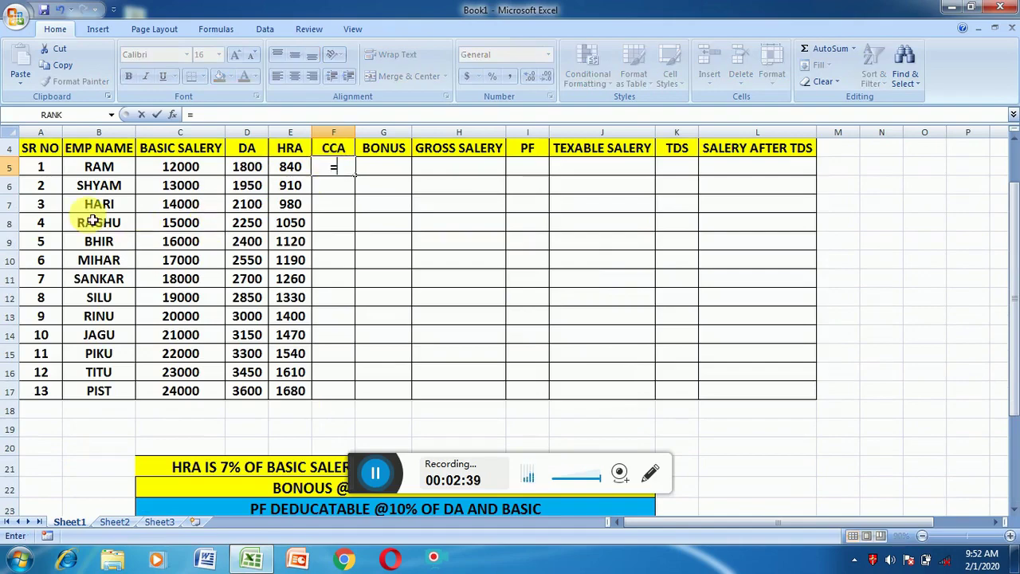
{"action": "left_click", "coordinate": [181, 171]}
{"action": "scroll", "coordinate": [639, 373], "scroll_direction": "down", "scroll_amount": 6}
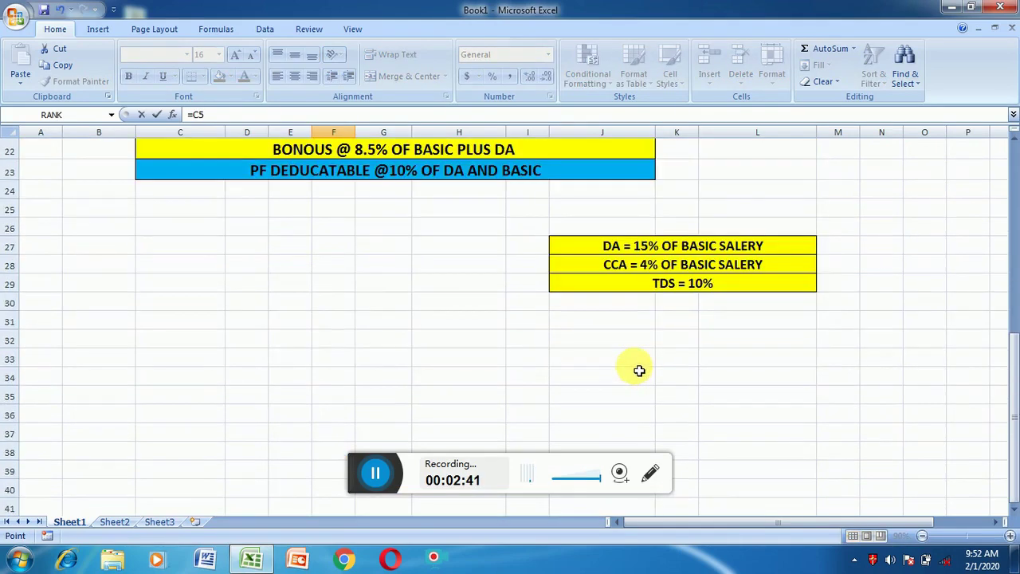
{"action": "scroll", "coordinate": [637, 370], "scroll_direction": "up", "scroll_amount": 7}
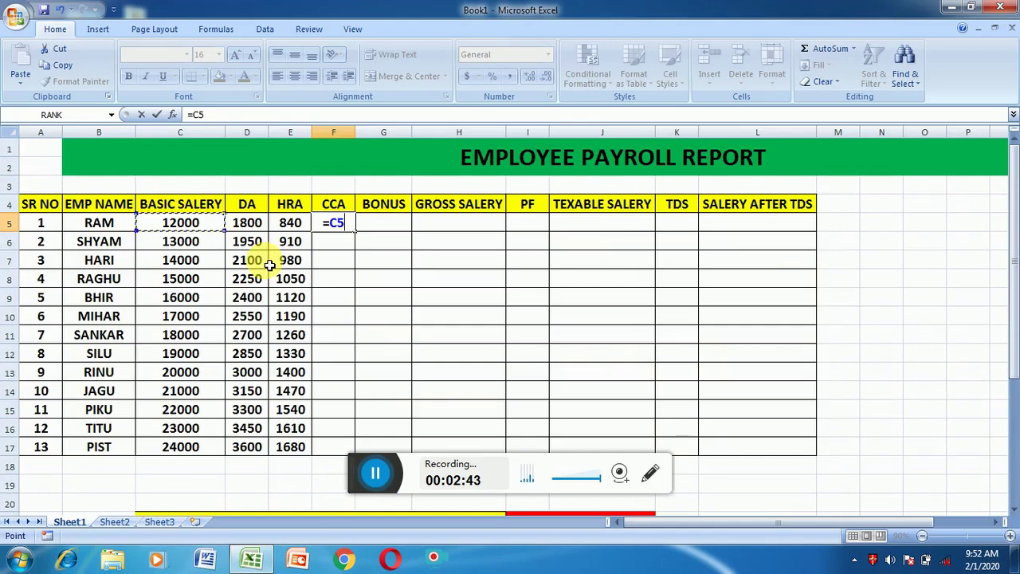
{"action": "type", "text": "*4"}
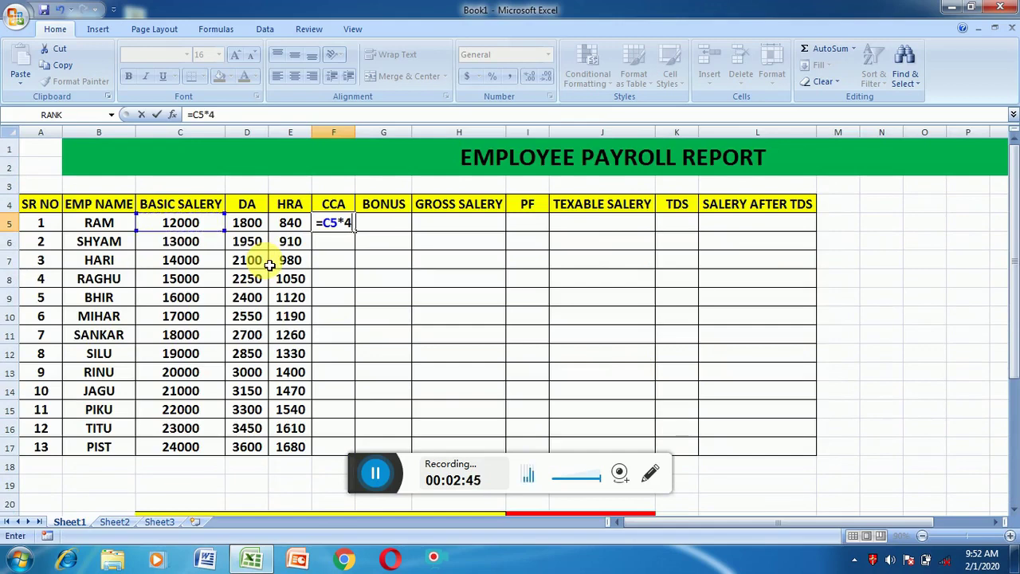
{"action": "type", "text": "%"}
{"action": "key", "text": "Return"}
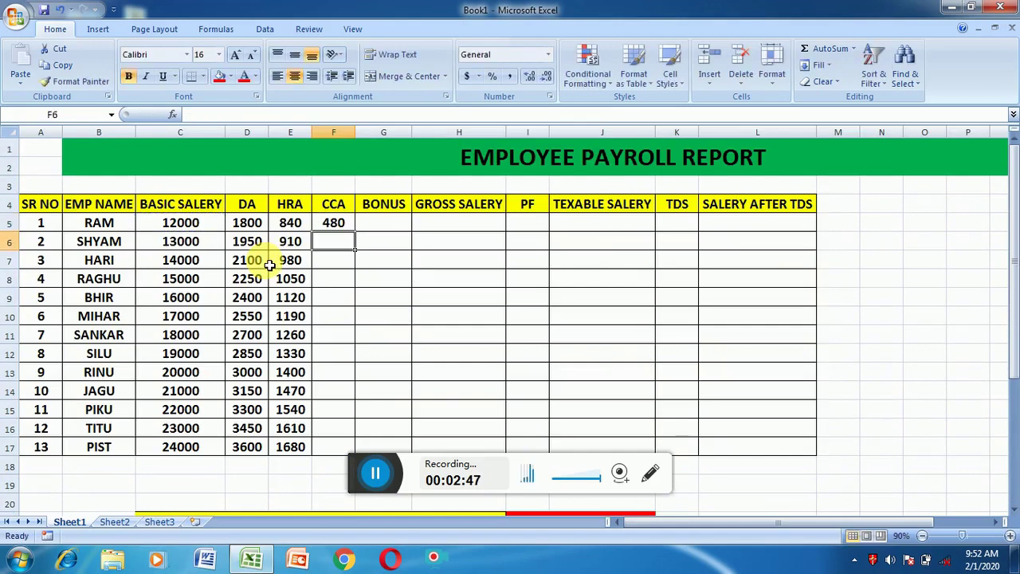
{"action": "left_click", "coordinate": [337, 222]}
{"action": "double_click", "coordinate": [359, 239]}
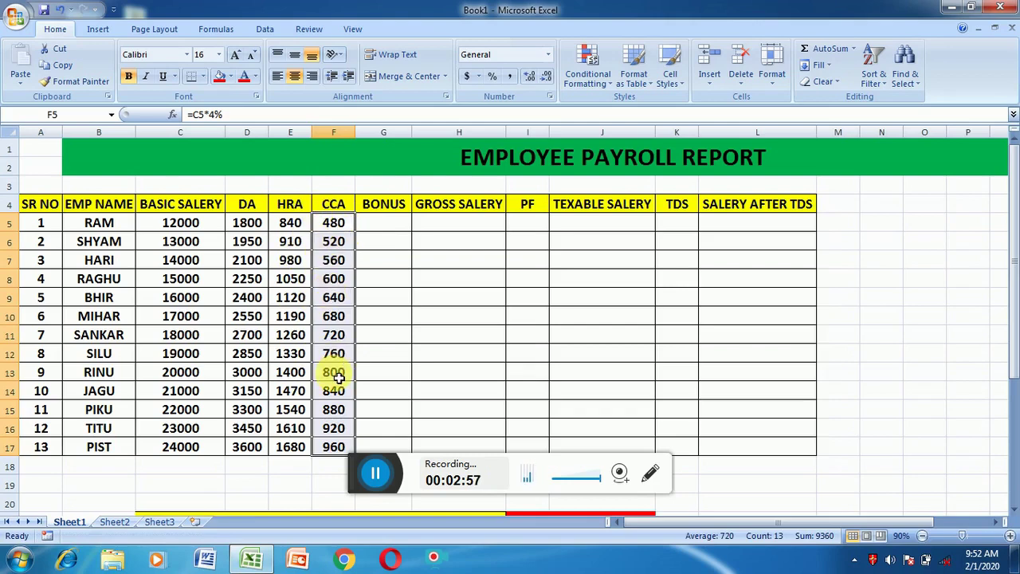
Step: Enter the bonus formula =(C5+D5)*8.5% in G5
{"action": "left_click", "coordinate": [387, 224]}
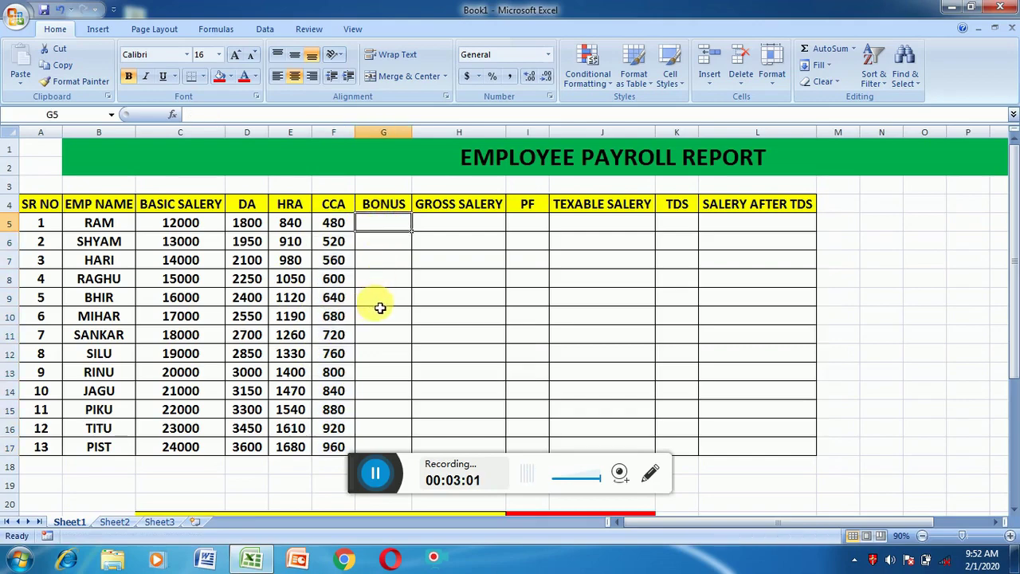
{"action": "scroll", "coordinate": [380, 308], "scroll_direction": "down", "scroll_amount": 4}
{"action": "scroll", "coordinate": [387, 310], "scroll_direction": "down", "scroll_amount": 1}
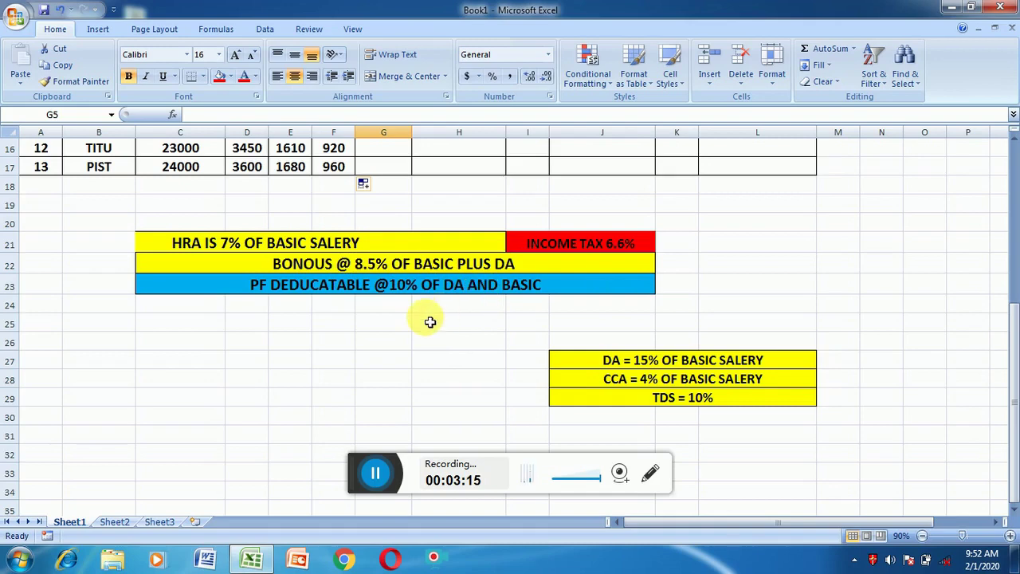
{"action": "scroll", "coordinate": [426, 321], "scroll_direction": "up", "scroll_amount": 5}
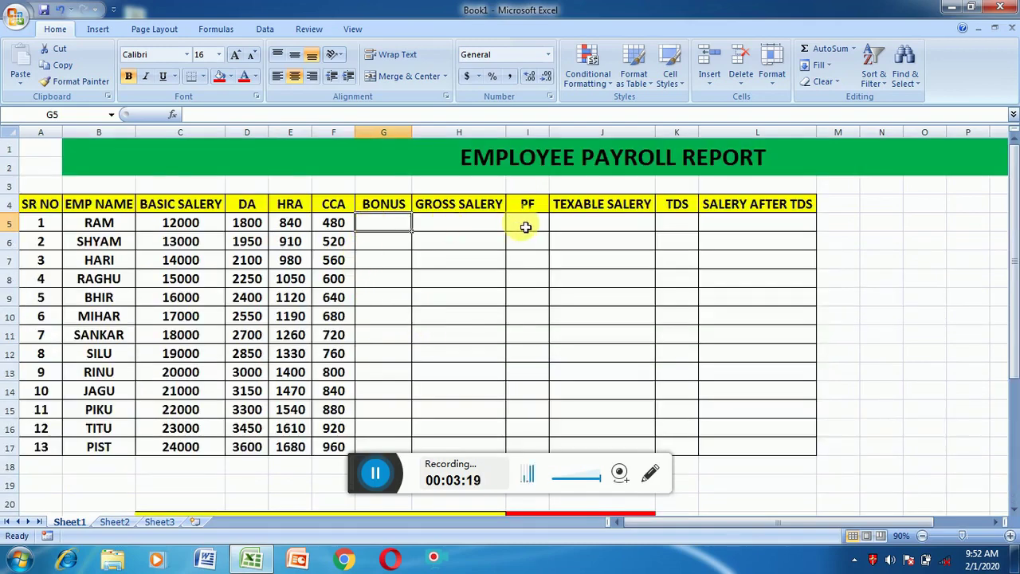
{"action": "type", "text": "=("}
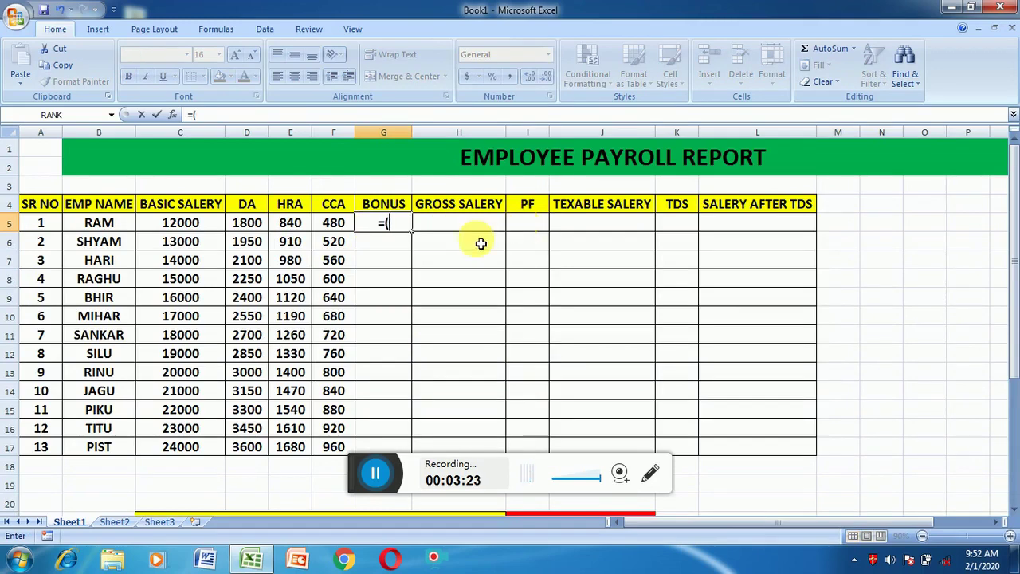
{"action": "left_click", "coordinate": [194, 228]}
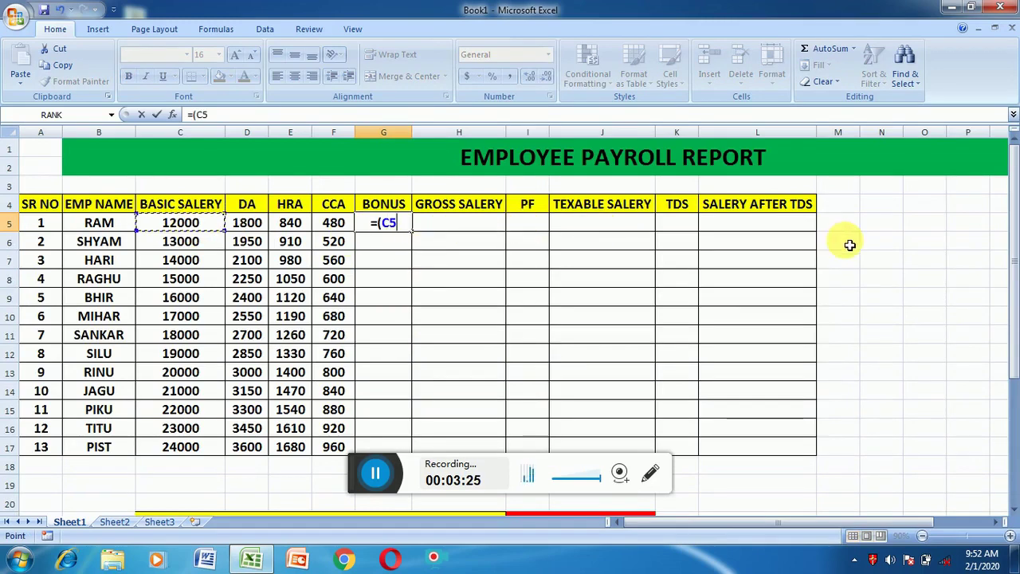
{"action": "scroll", "coordinate": [708, 347], "scroll_direction": "down", "scroll_amount": 4}
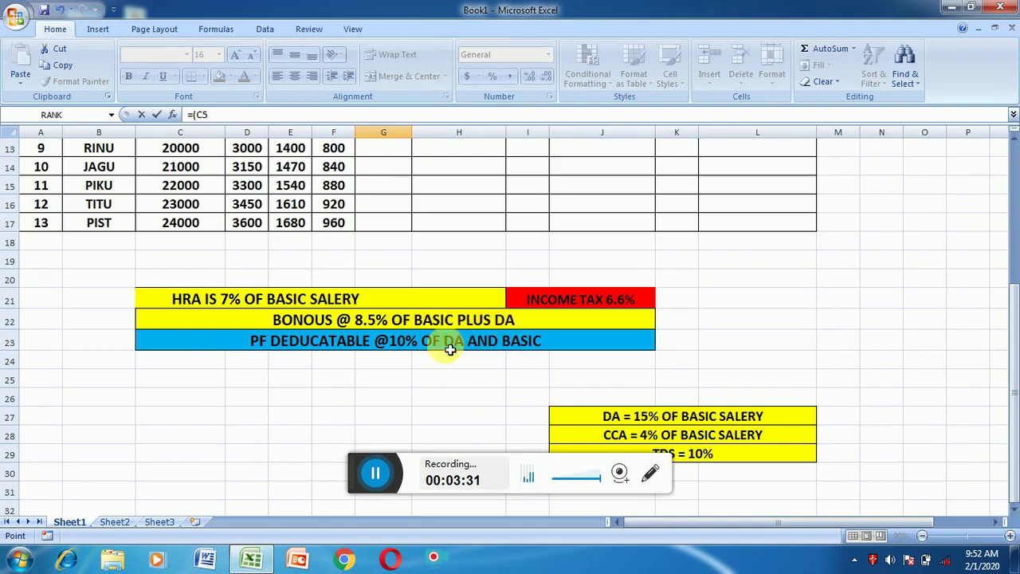
{"action": "scroll", "coordinate": [451, 346], "scroll_direction": "up", "scroll_amount": 4}
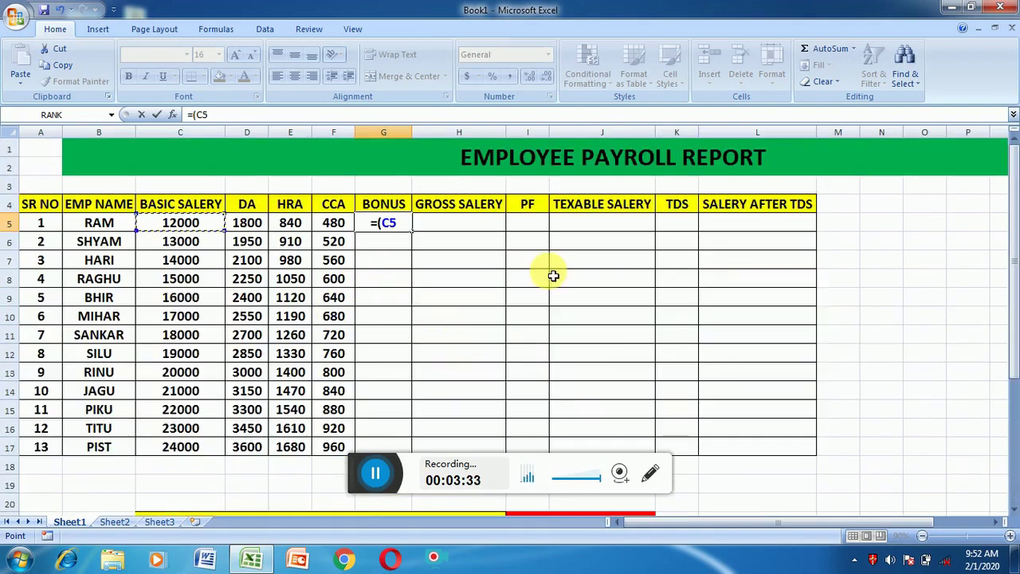
{"action": "type", "text": "+"}
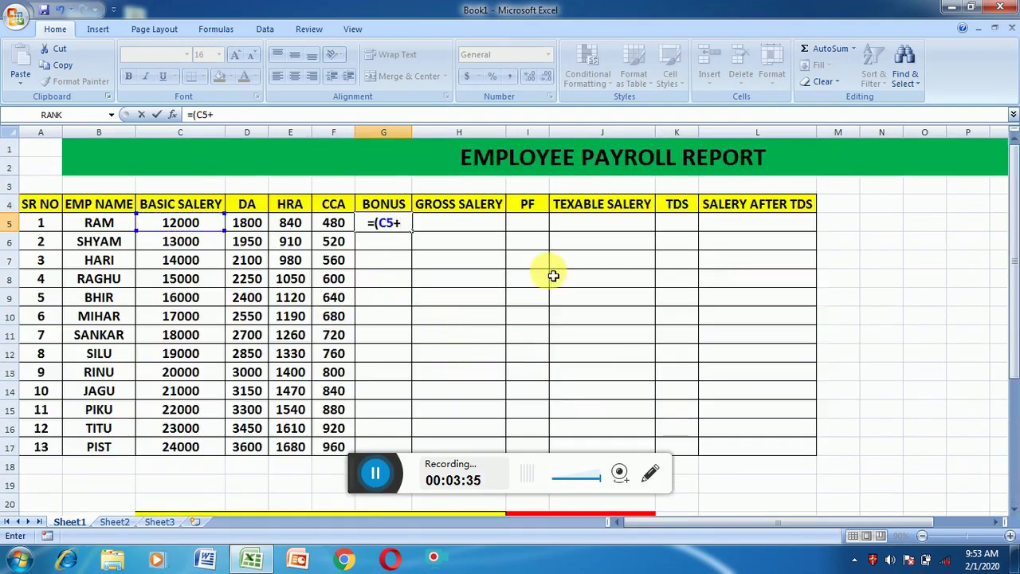
{"action": "left_click", "coordinate": [247, 223]}
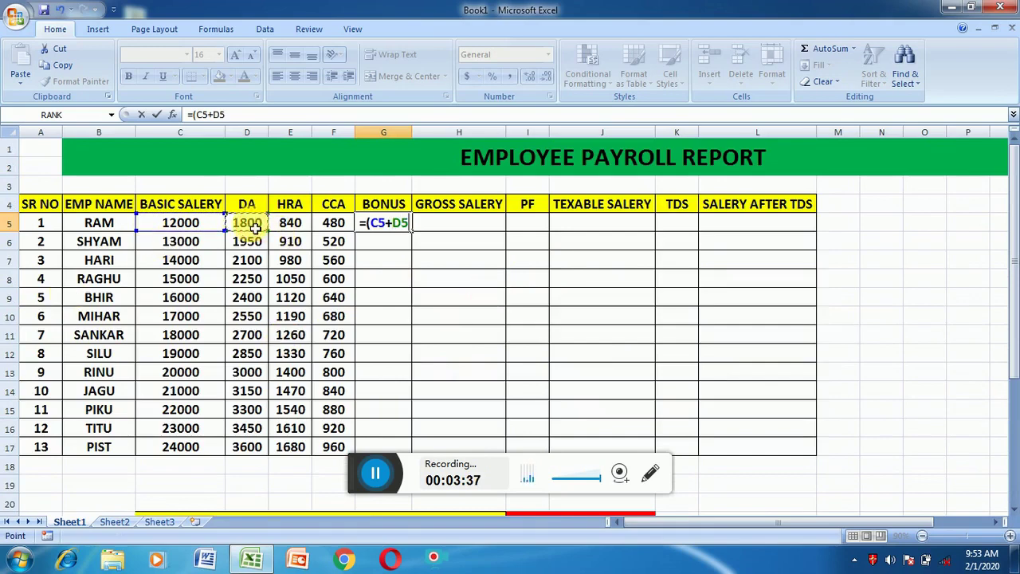
{"action": "type", "text": ")"}
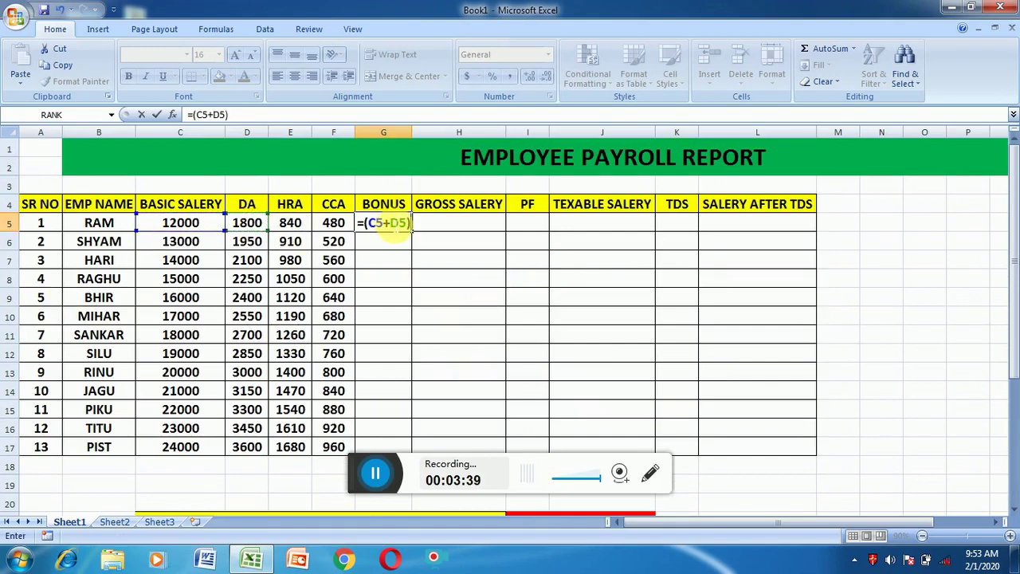
{"action": "type", "text": "*"}
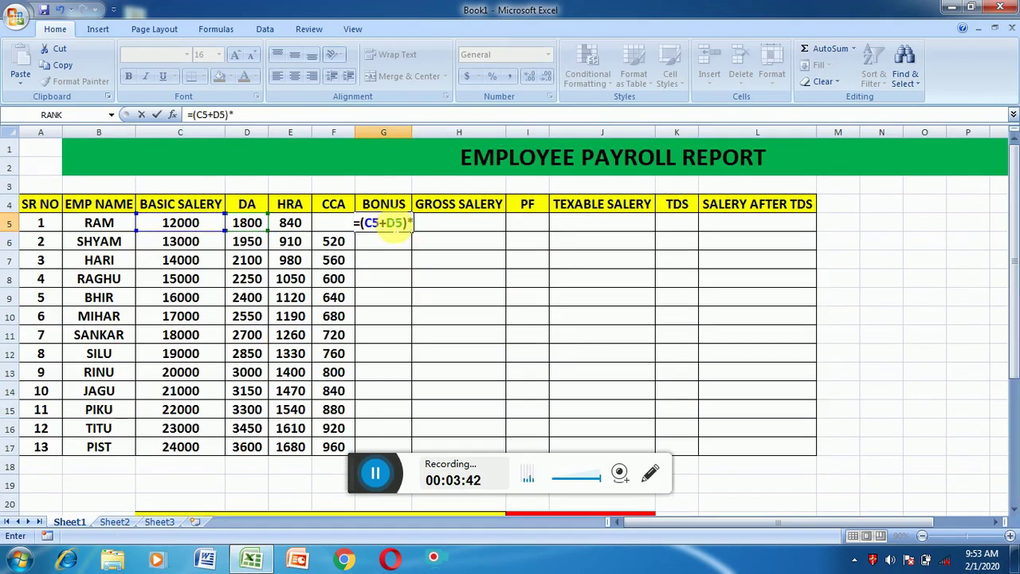
{"action": "scroll", "coordinate": [430, 240], "scroll_direction": "down", "scroll_amount": 3}
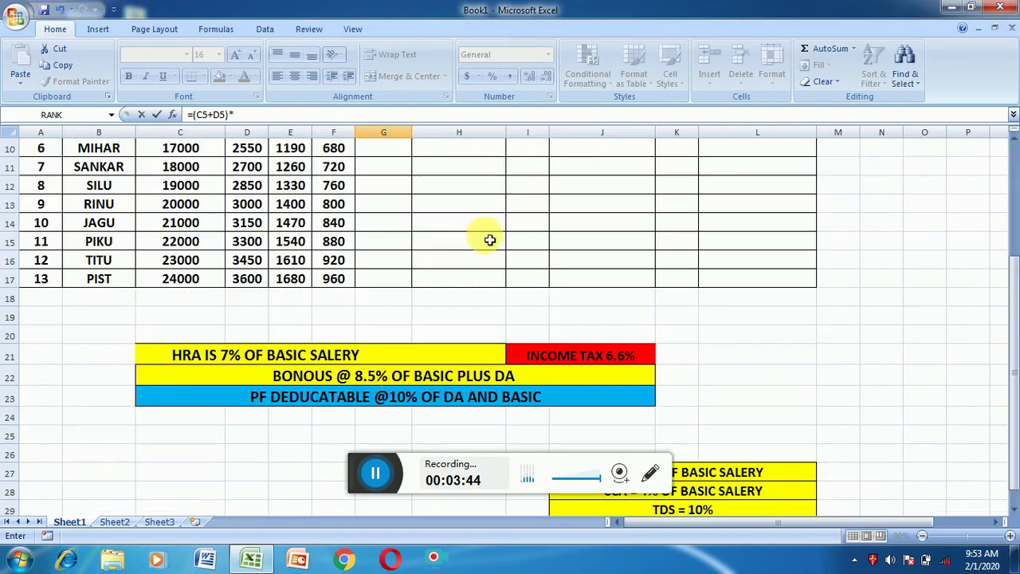
{"action": "scroll", "coordinate": [483, 243], "scroll_direction": "up", "scroll_amount": 3}
{"action": "type", "text": "8."}
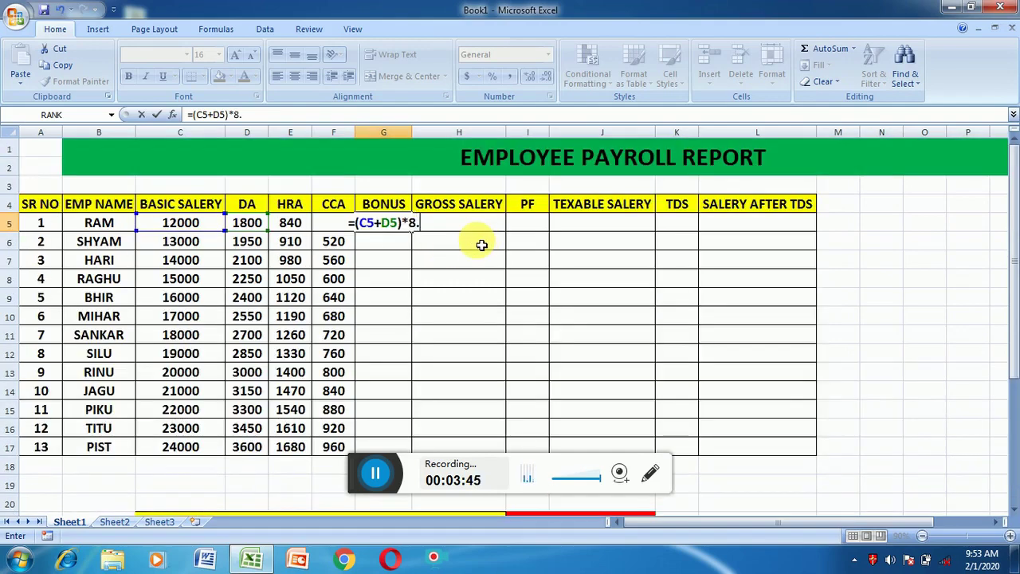
{"action": "type", "text": "5"}
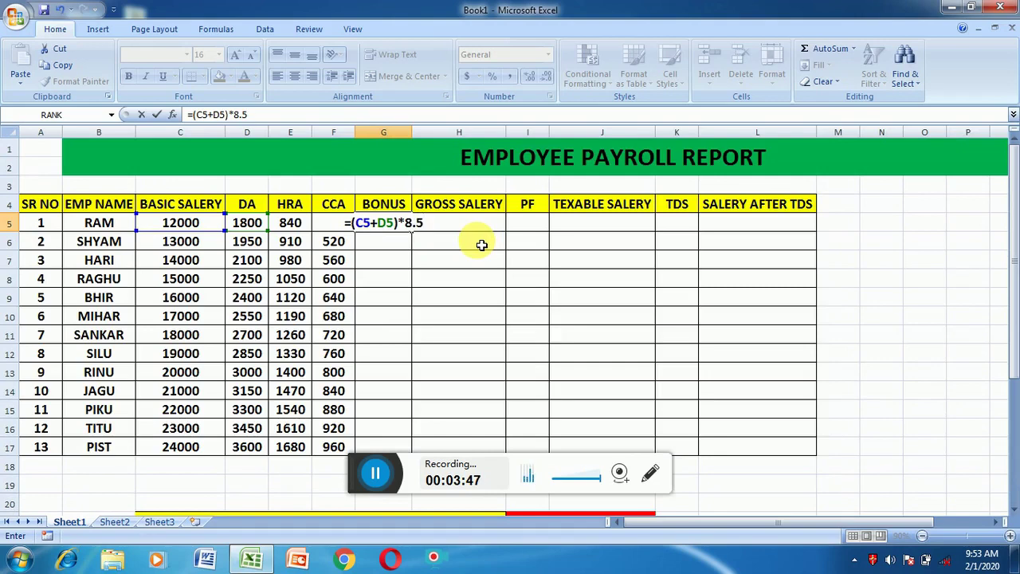
{"action": "type", "text": "%"}
{"action": "key", "text": "Return"}
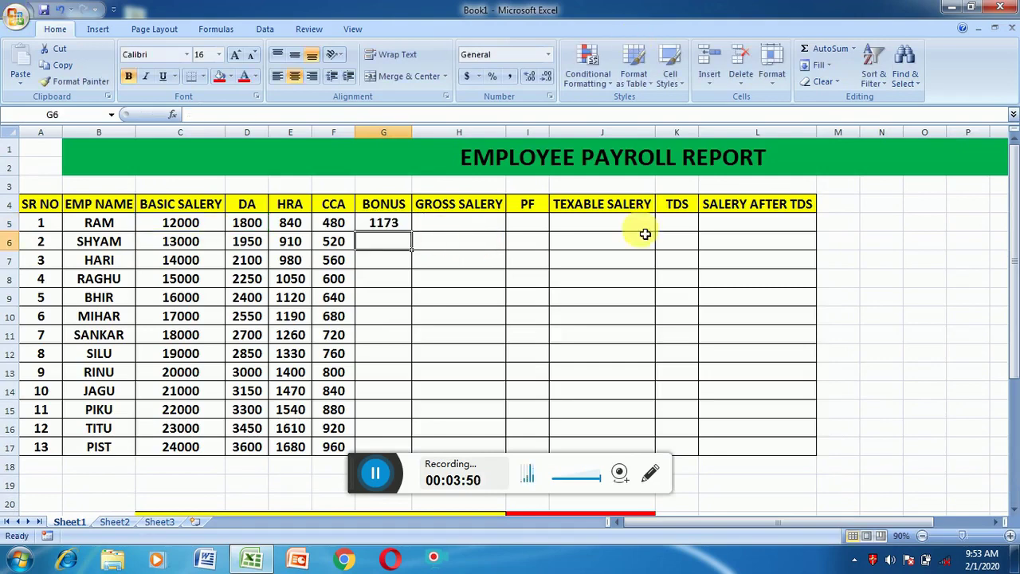
Step: Copy the bonus formula down to G17, giving 1173 to 2346
{"action": "left_click", "coordinate": [381, 224]}
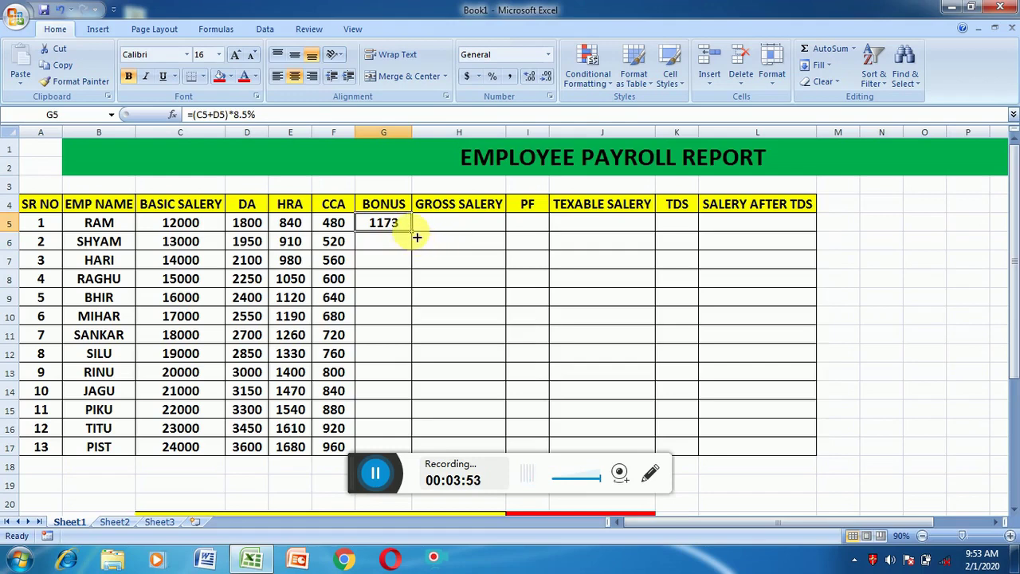
{"action": "double_click", "coordinate": [411, 231]}
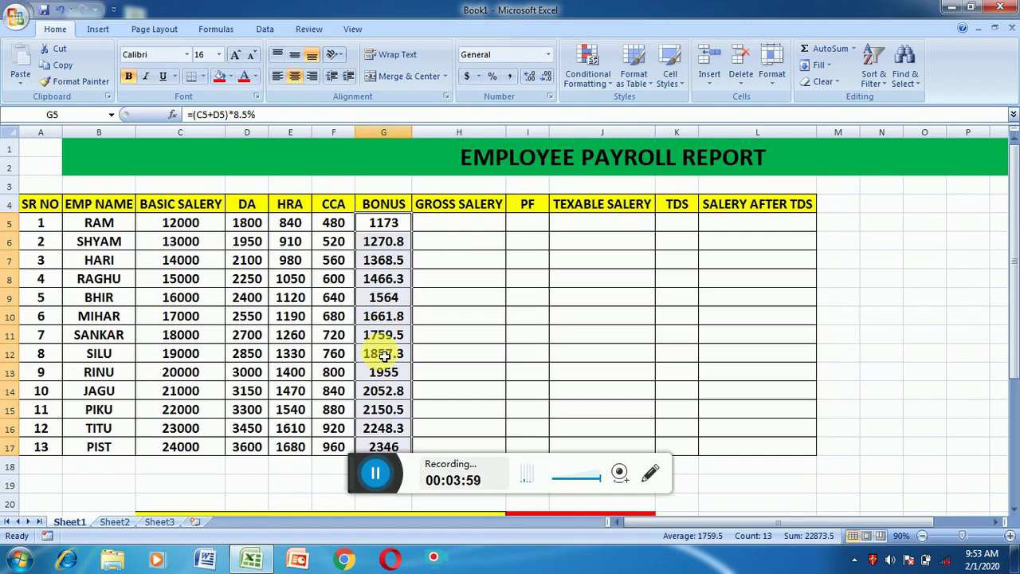
{"action": "scroll", "coordinate": [427, 341], "scroll_direction": "down", "scroll_amount": 2}
{"action": "scroll", "coordinate": [434, 343], "scroll_direction": "down", "scroll_amount": 2}
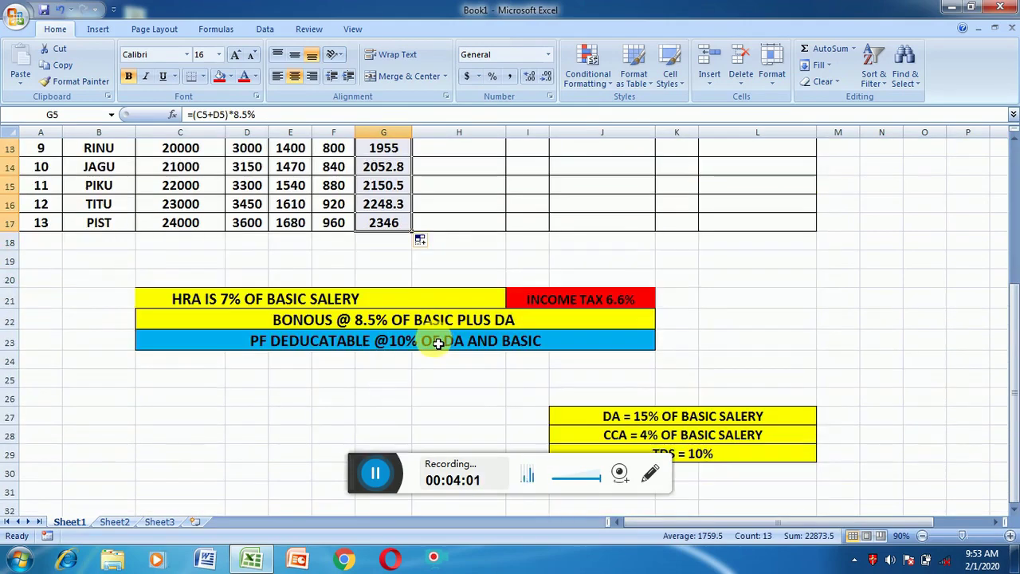
{"action": "scroll", "coordinate": [437, 342], "scroll_direction": "up", "scroll_amount": 3}
{"action": "scroll", "coordinate": [434, 346], "scroll_direction": "up", "scroll_amount": 1}
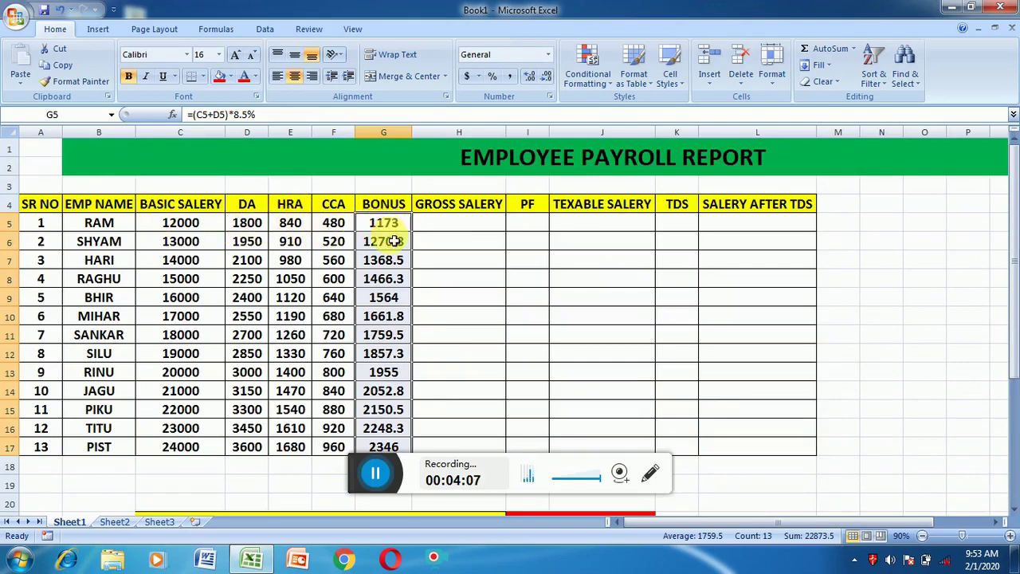
Step: Widen column H and enter =C5+D5+E5+F5+G5 in H5, giving RAM 16293
{"action": "left_click", "coordinate": [427, 229]}
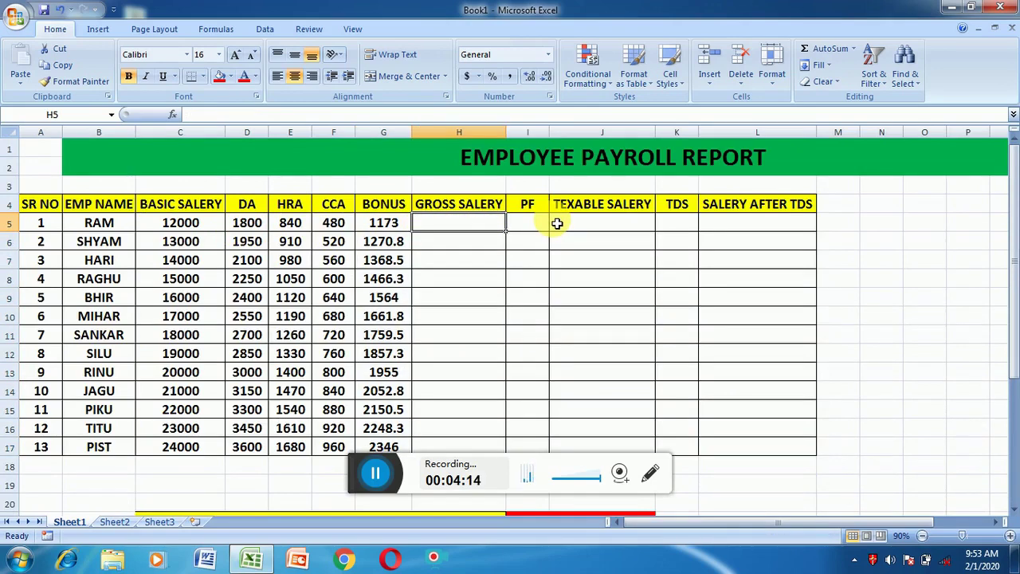
{"action": "type", "text": "="}
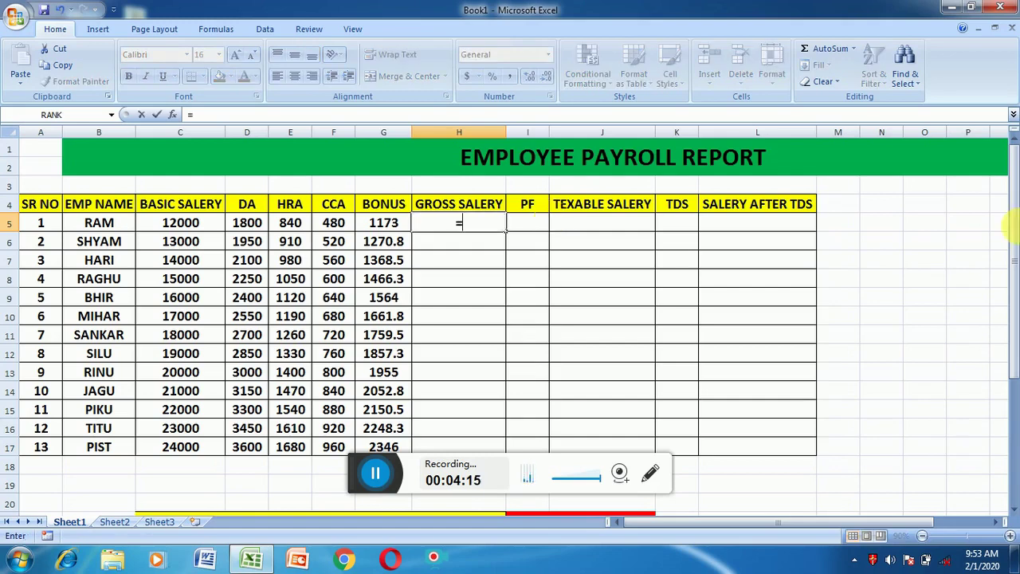
{"action": "left_click", "coordinate": [192, 238]}
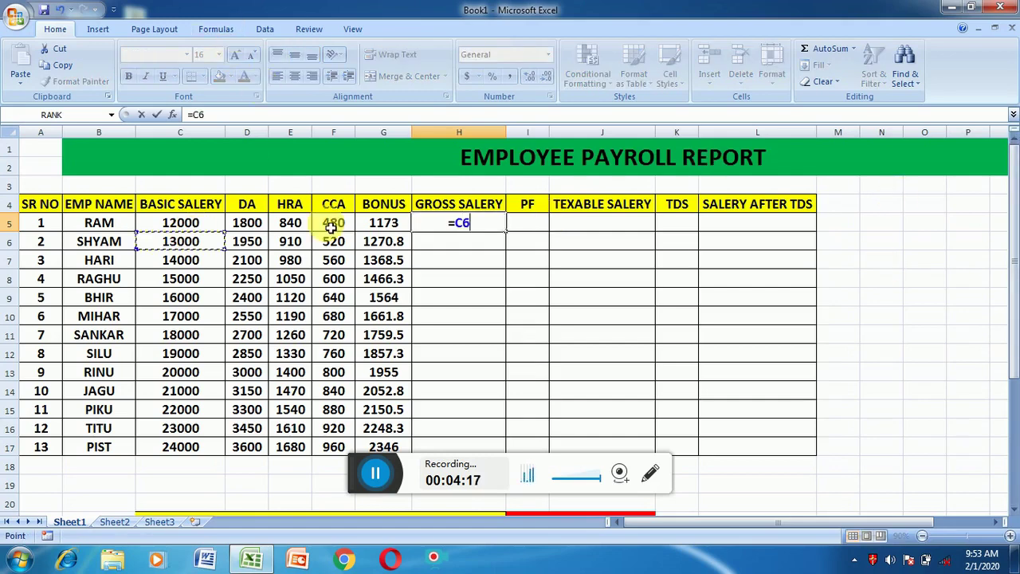
{"action": "type", "text": "+"}
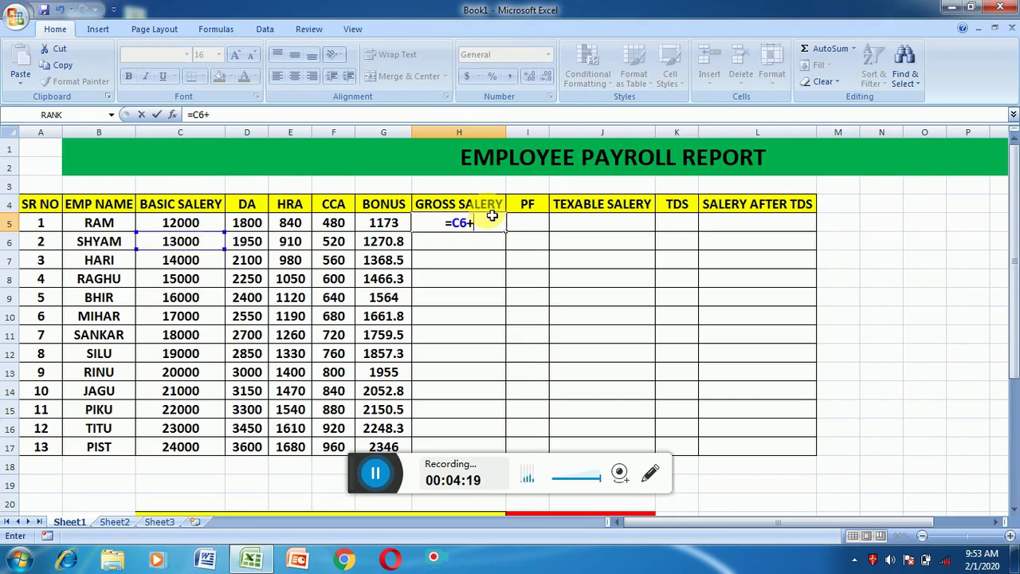
{"action": "left_click", "coordinate": [246, 223]}
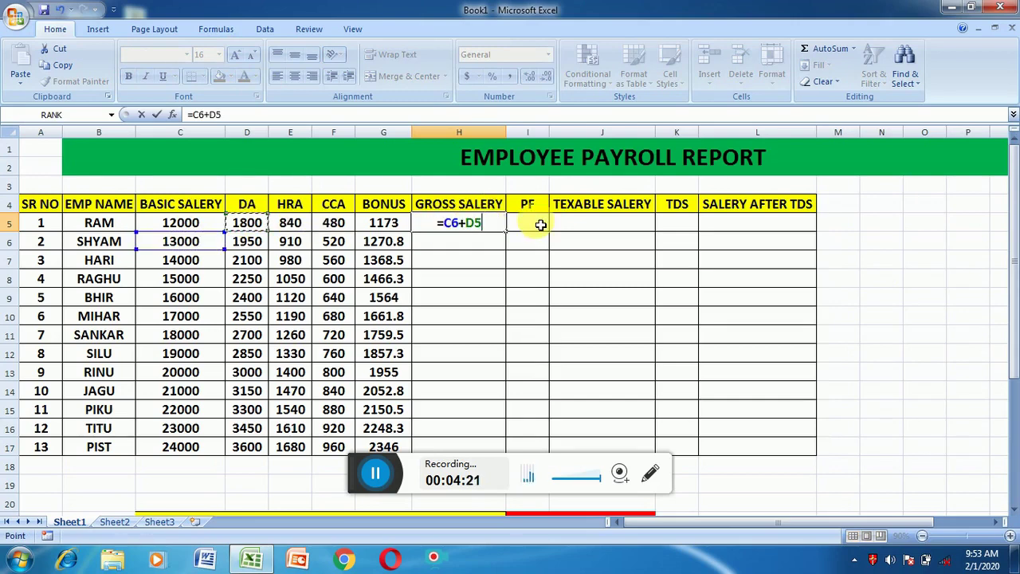
{"action": "type", "text": "+"}
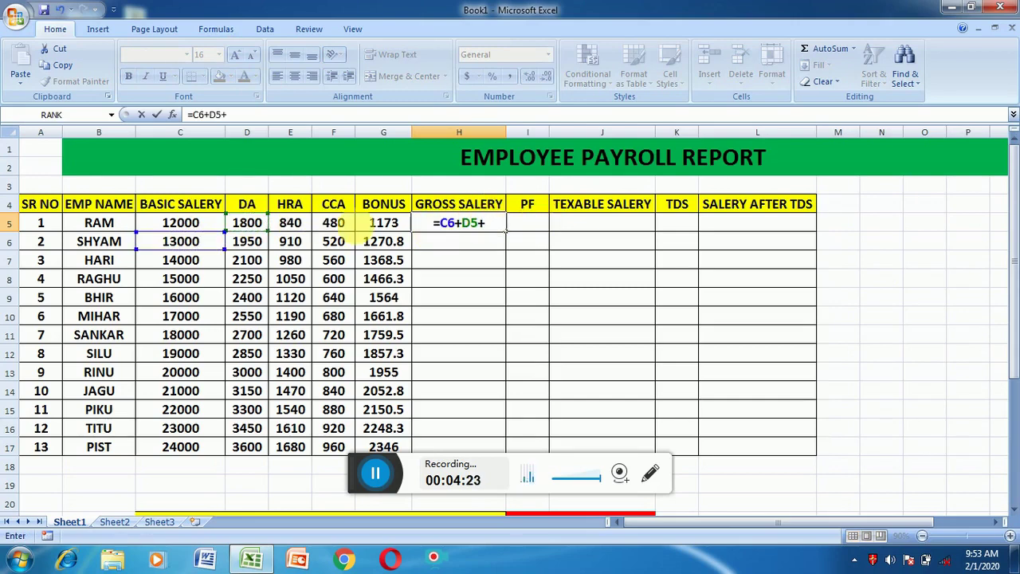
{"action": "left_click", "coordinate": [290, 222]}
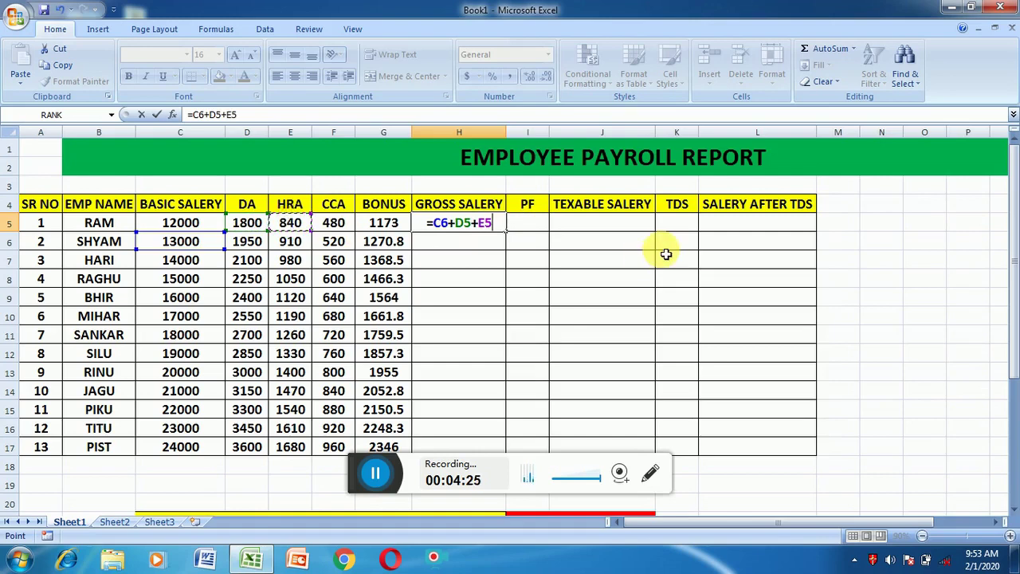
{"action": "type", "text": "+"}
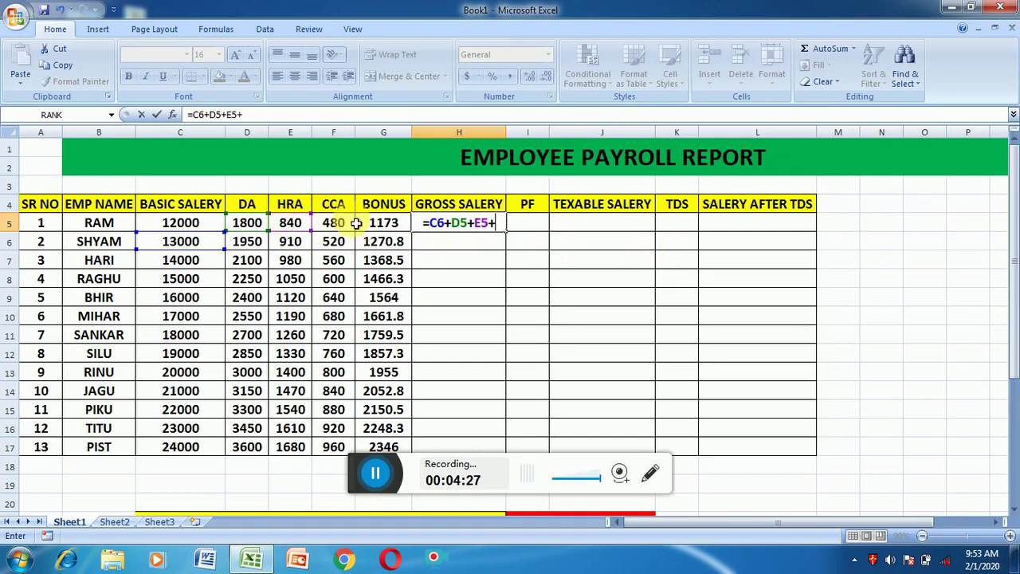
{"action": "left_click", "coordinate": [335, 223]}
{"action": "type", "text": "+"}
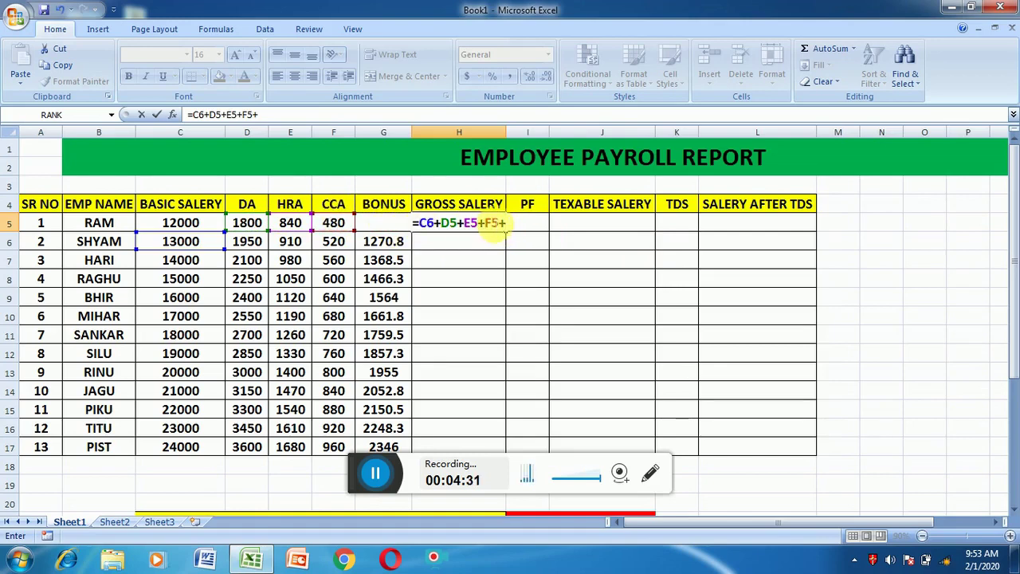
{"action": "left_click", "coordinate": [510, 147]}
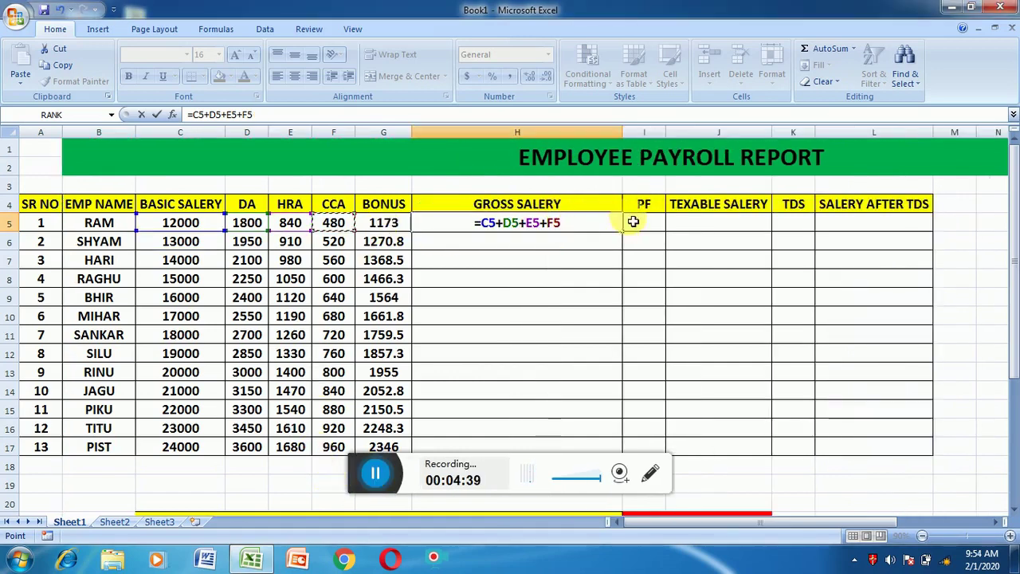
{"action": "type", "text": "+"}
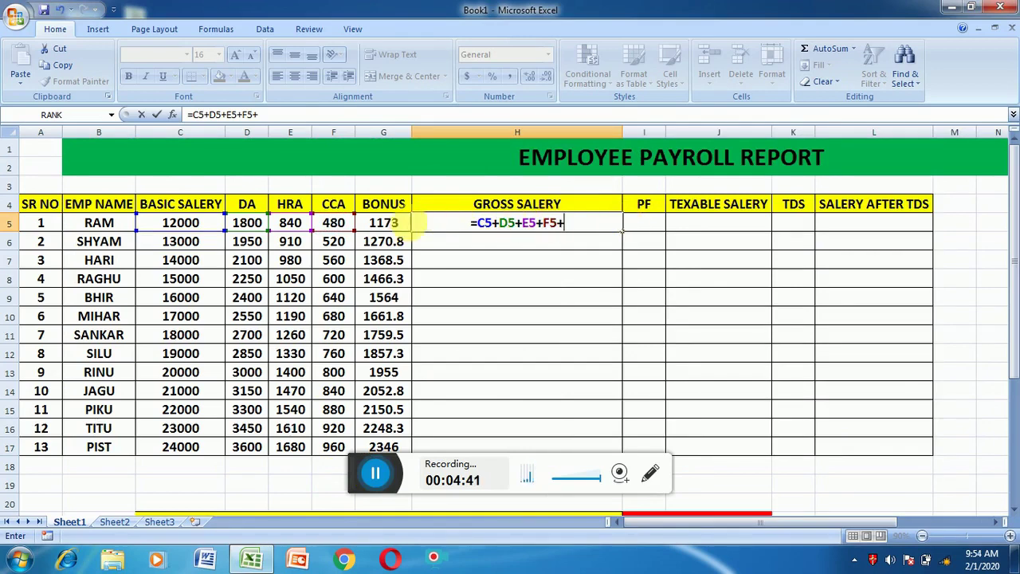
{"action": "left_click", "coordinate": [395, 228]}
{"action": "key", "text": "Return"}
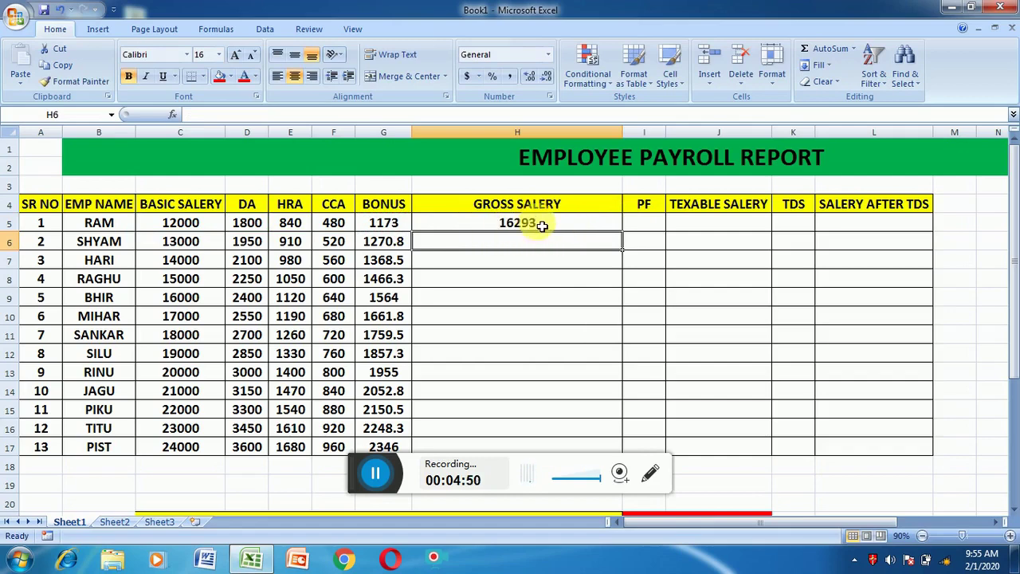
Step: Replace RAM's gross salary formula with =SUM(C5:G5)
{"action": "left_click", "coordinate": [536, 223]}
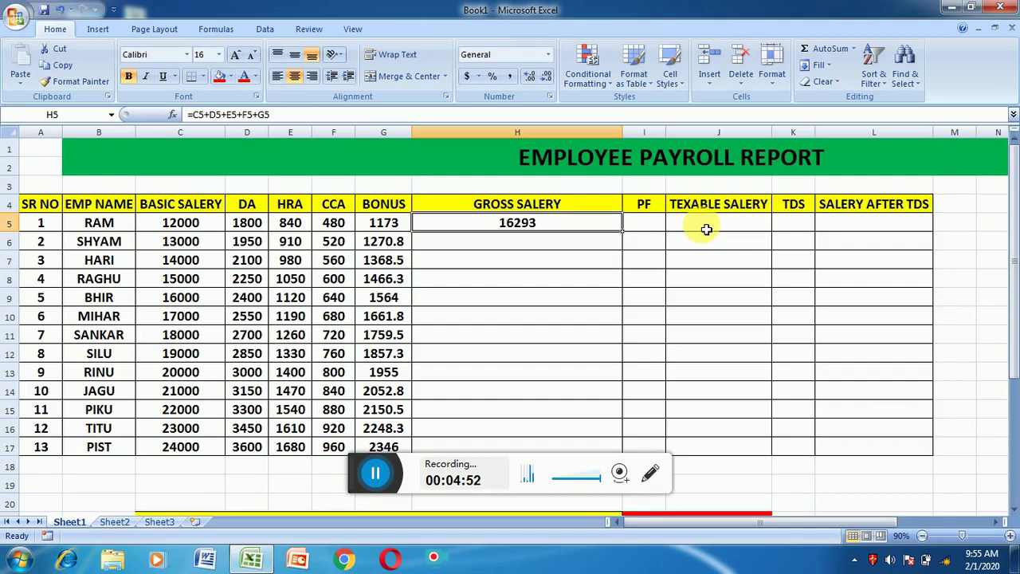
{"action": "type", "text": "="}
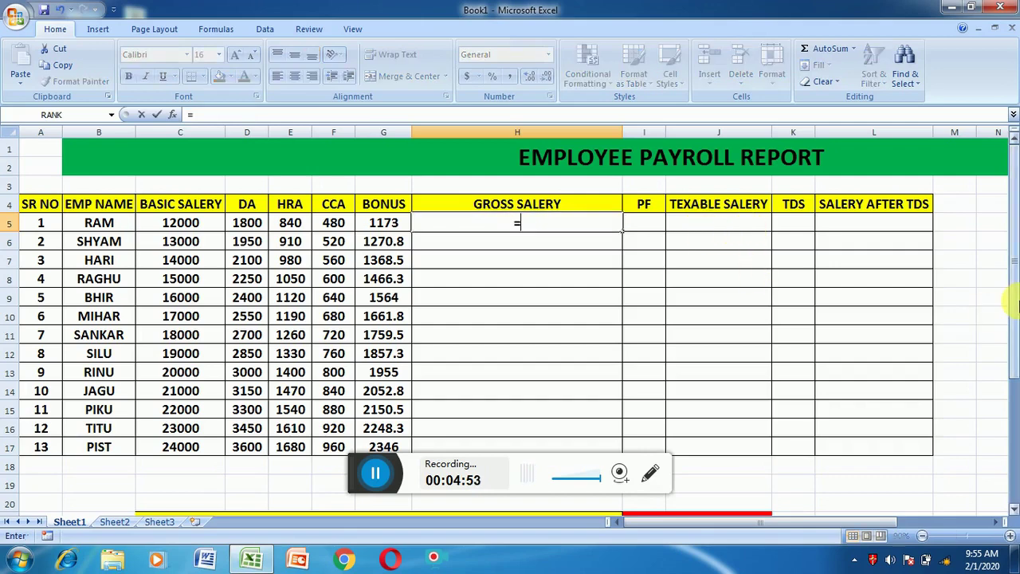
{"action": "type", "text": "SUM"}
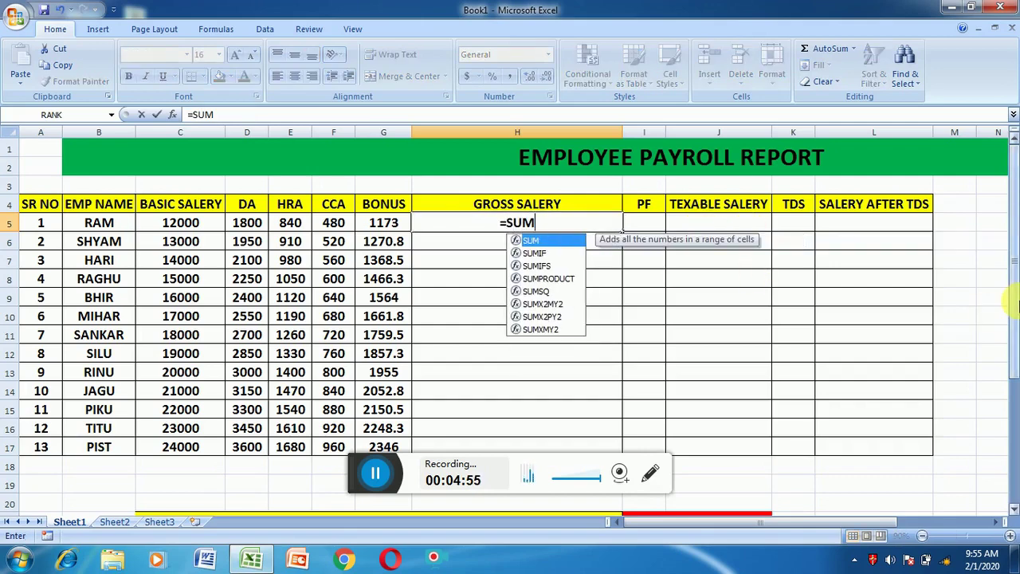
{"action": "type", "text": "("}
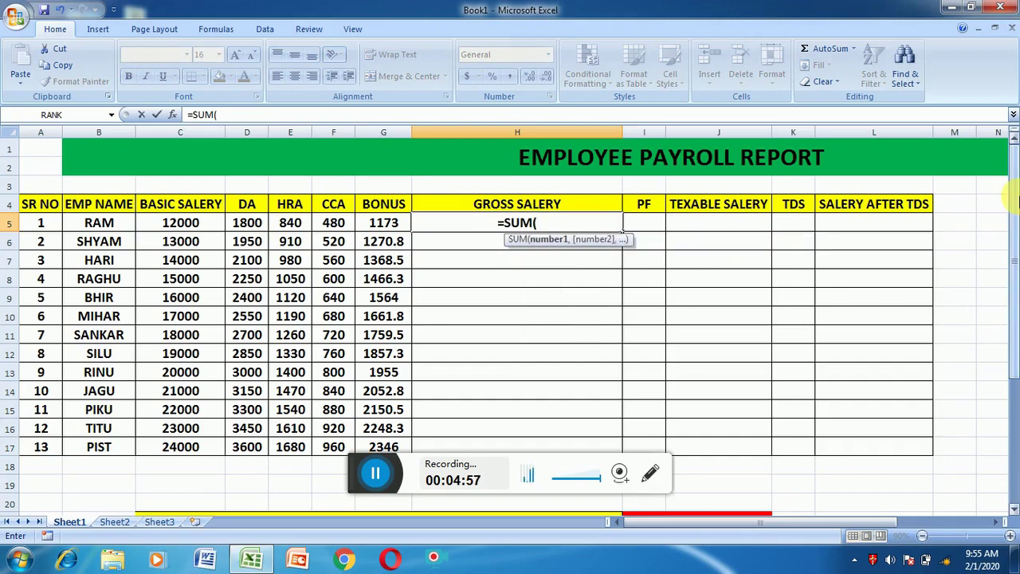
{"action": "left_click_drag", "start_coordinate": [159, 223], "coordinate": [376, 232]}
{"action": "type", "text": ")"}
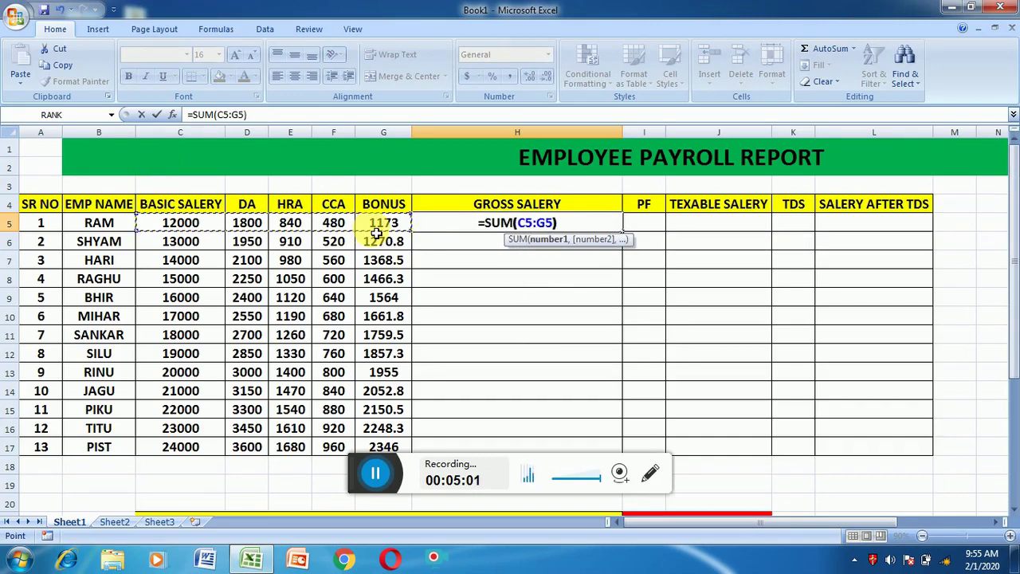
{"action": "key", "text": "Return"}
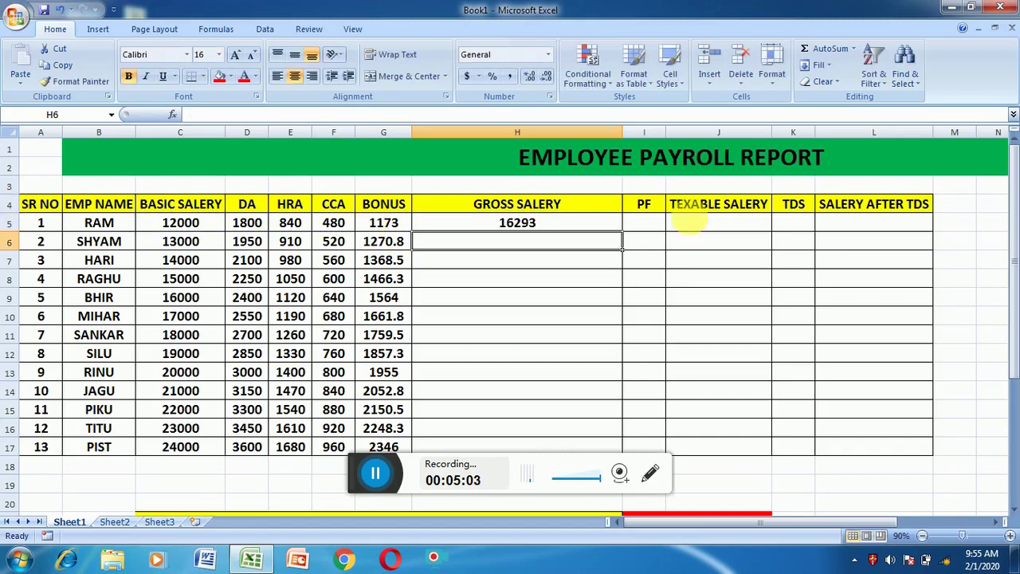
Step: Copy the SUM gross formula down to H17, giving 16293 to 32586
{"action": "left_click", "coordinate": [541, 227]}
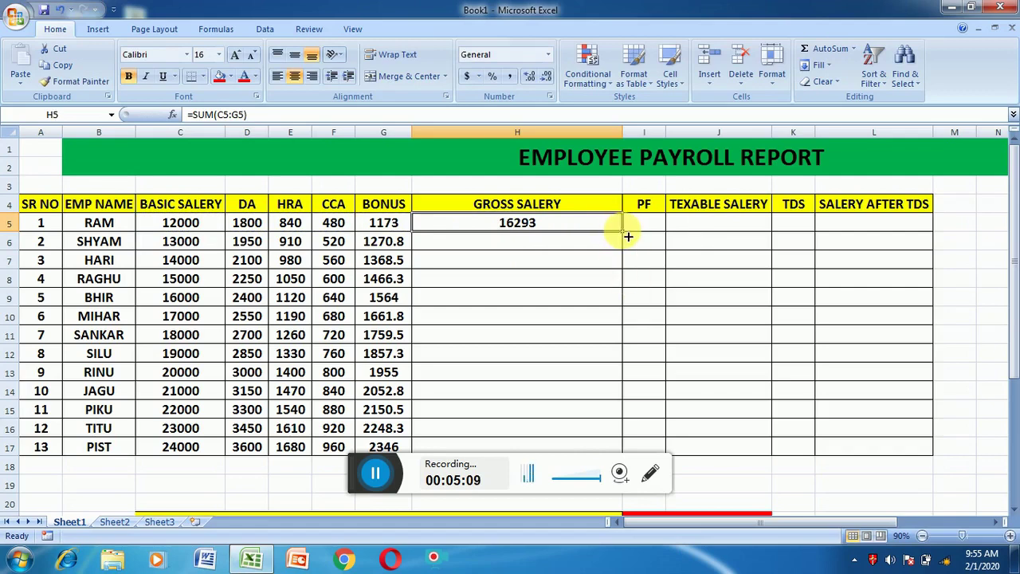
{"action": "double_click", "coordinate": [622, 232]}
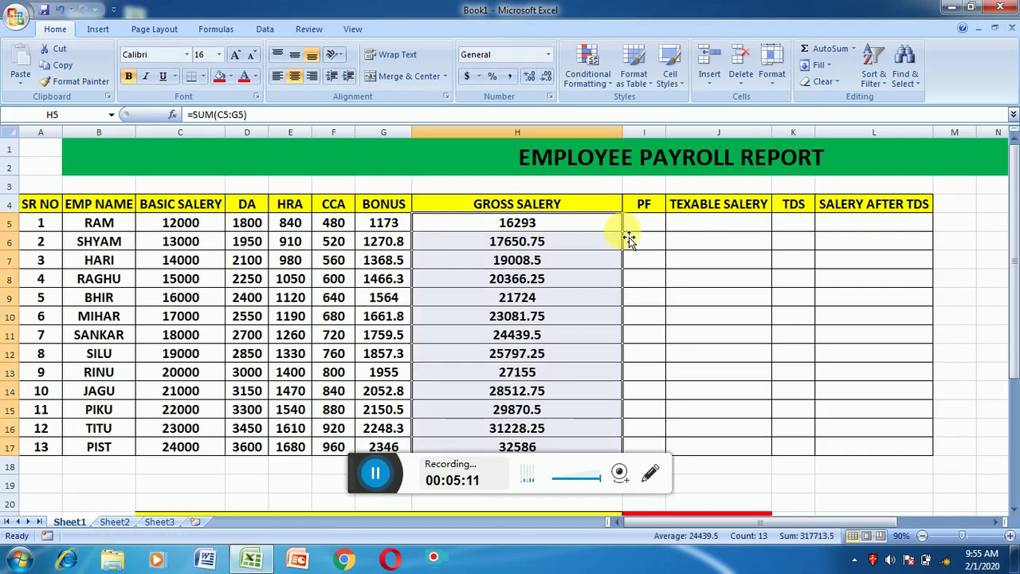
{"action": "scroll", "coordinate": [522, 255], "scroll_direction": "down", "scroll_amount": 1}
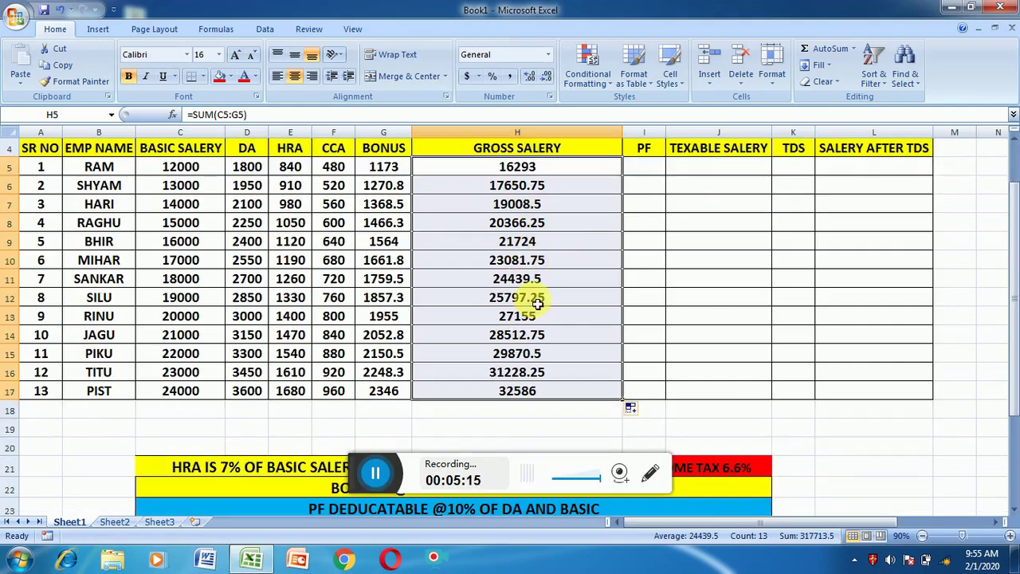
{"action": "scroll", "coordinate": [592, 296], "scroll_direction": "up", "scroll_amount": 1}
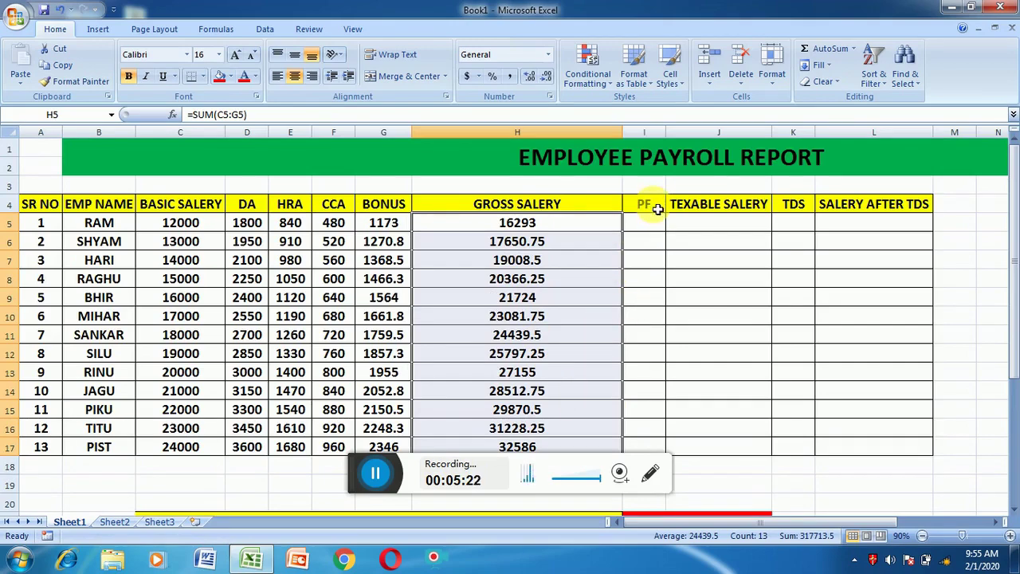
{"action": "scroll", "coordinate": [645, 268], "scroll_direction": "down", "scroll_amount": 5}
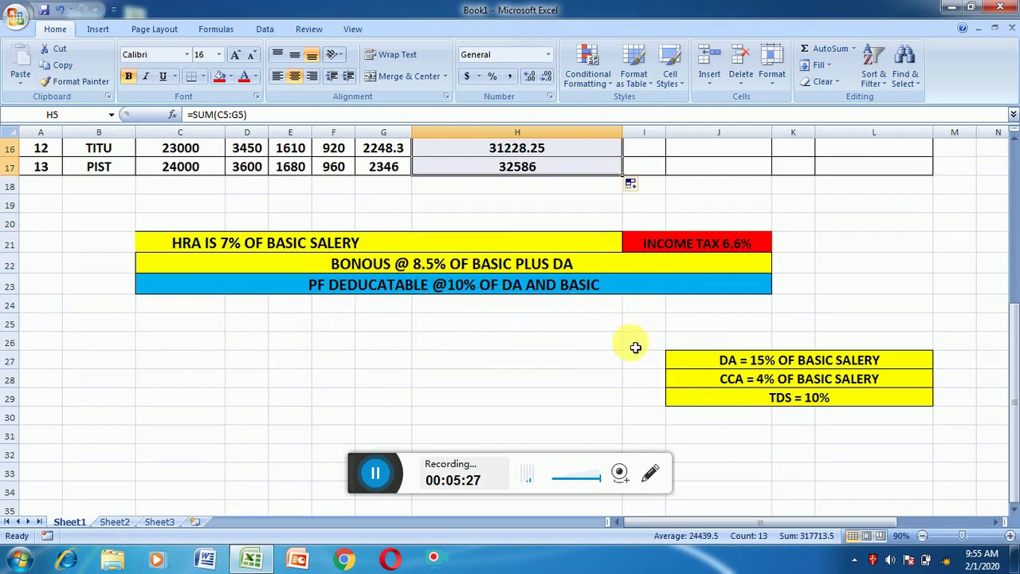
{"action": "scroll", "coordinate": [635, 353], "scroll_direction": "up", "scroll_amount": 4}
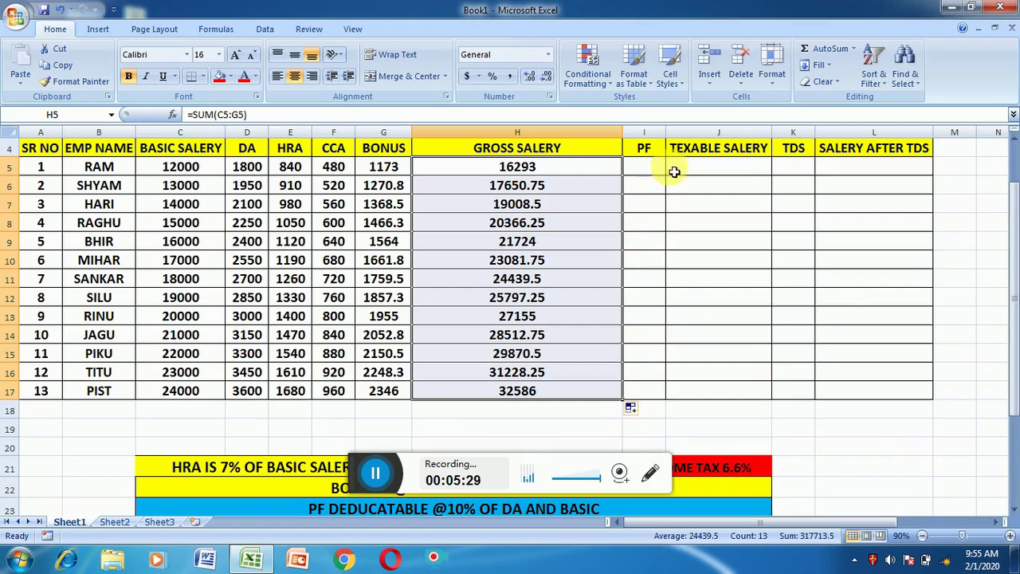
{"action": "scroll", "coordinate": [239, 191], "scroll_direction": "down", "scroll_amount": 3}
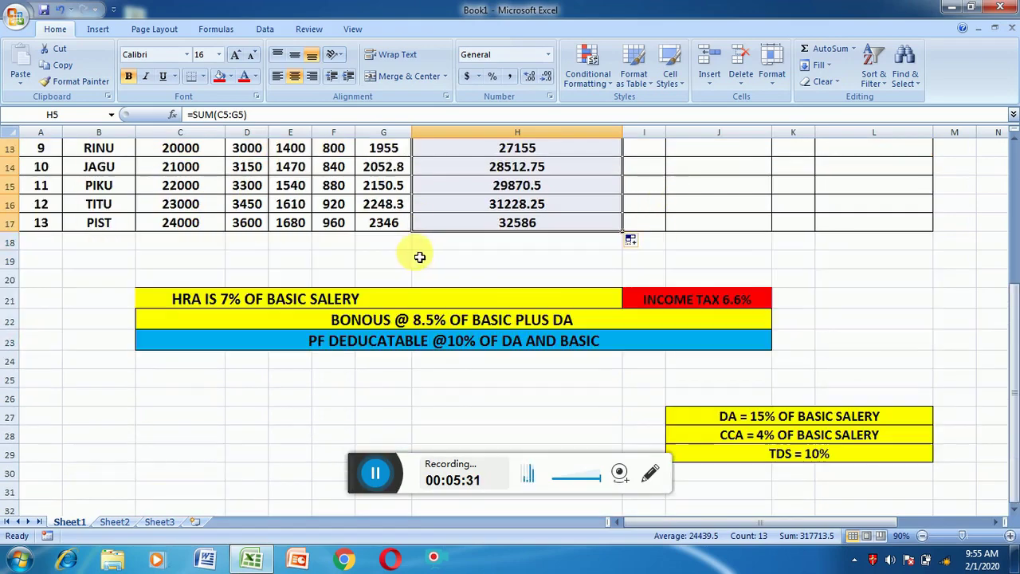
{"action": "scroll", "coordinate": [486, 335], "scroll_direction": "up", "scroll_amount": 4}
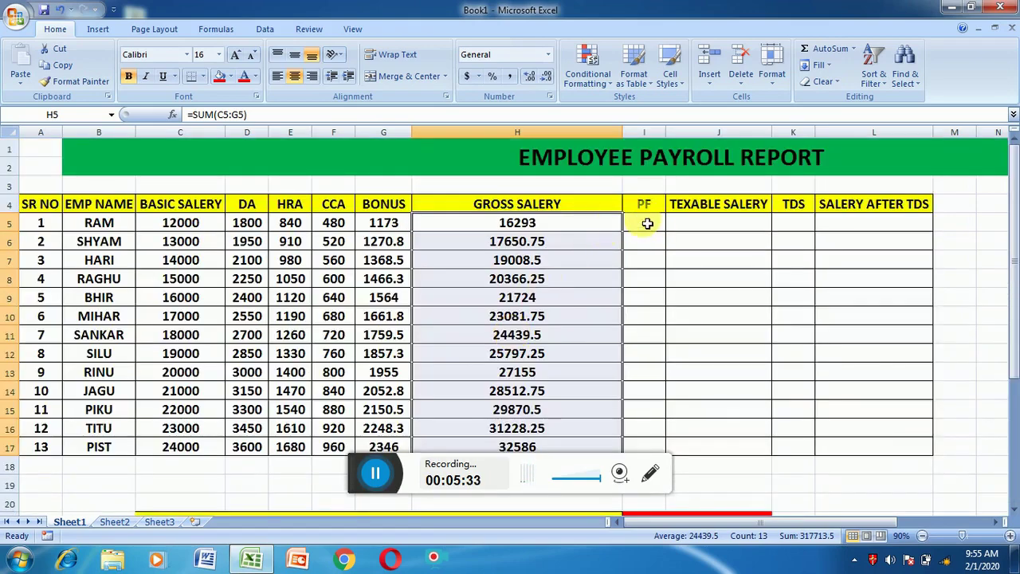
Step: Enter =(C5+D5)*10% in I5 and copy the PF formula down to I17 (1380 to 2760)
{"action": "left_click", "coordinate": [643, 224]}
{"action": "type", "text": "=("}
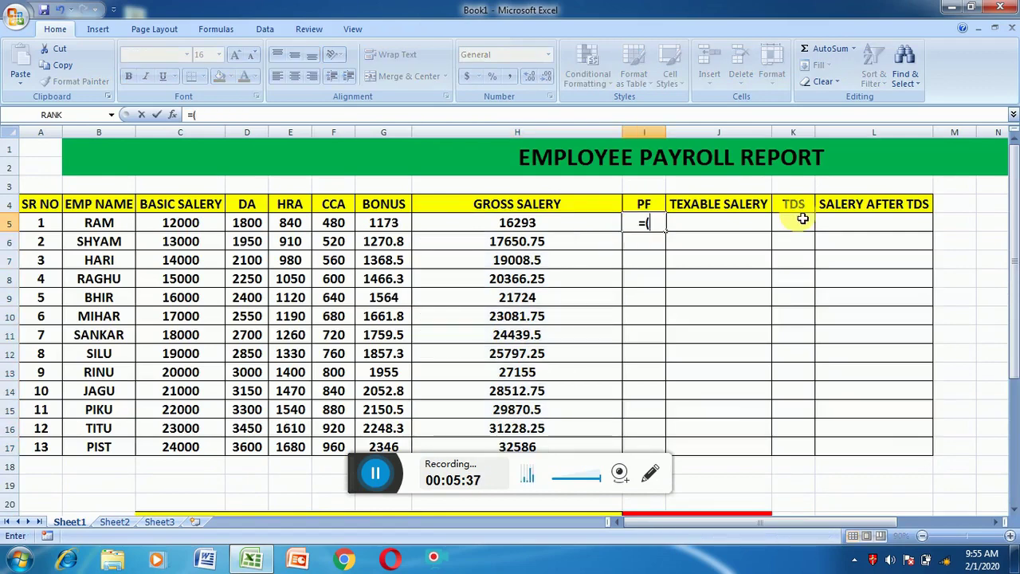
{"action": "left_click", "coordinate": [178, 223]}
{"action": "type", "text": "+"}
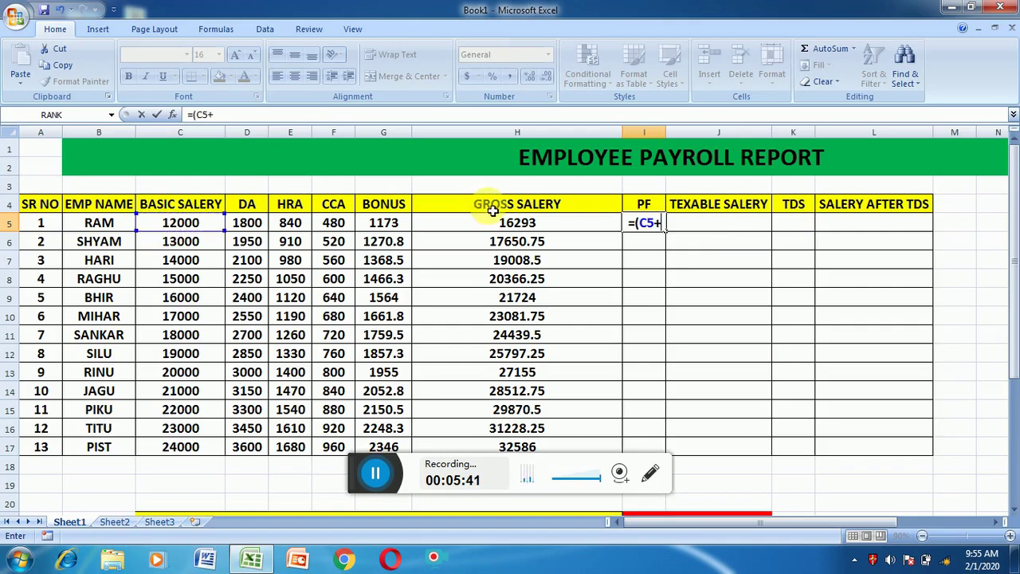
{"action": "left_click", "coordinate": [247, 225]}
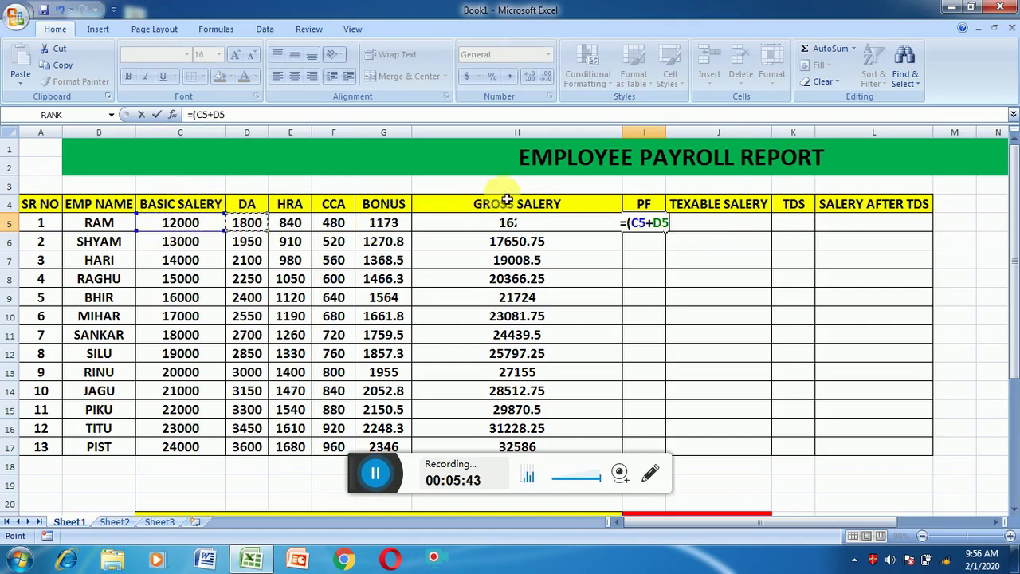
{"action": "type", "text": ")"}
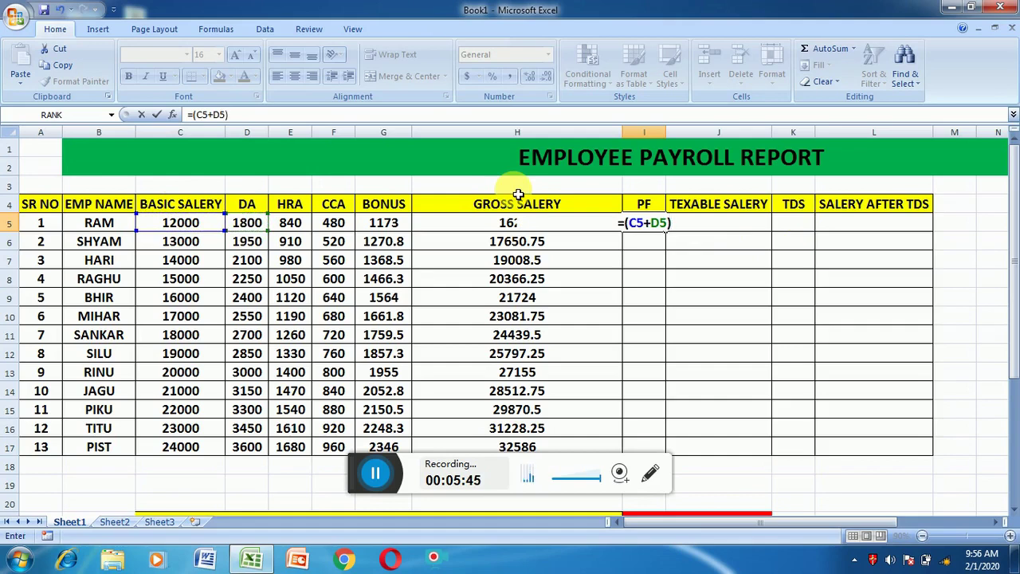
{"action": "type", "text": "*"}
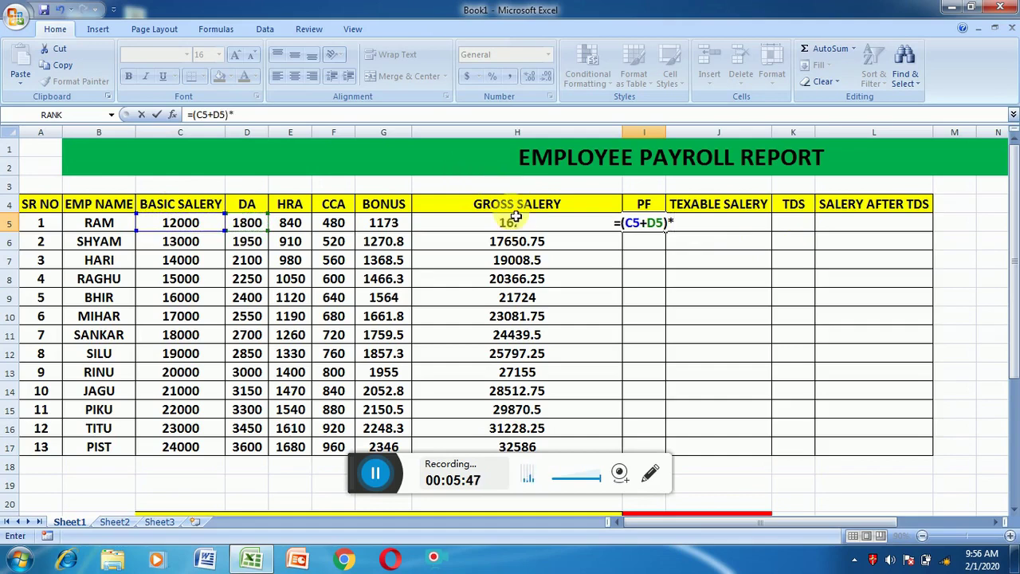
{"action": "type", "text": "10"}
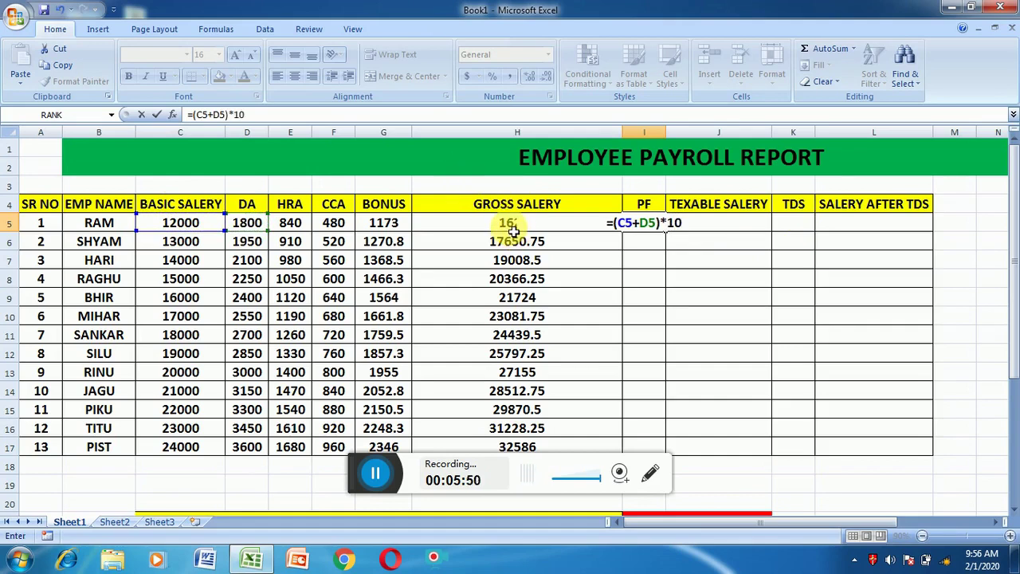
{"action": "type", "text": "%"}
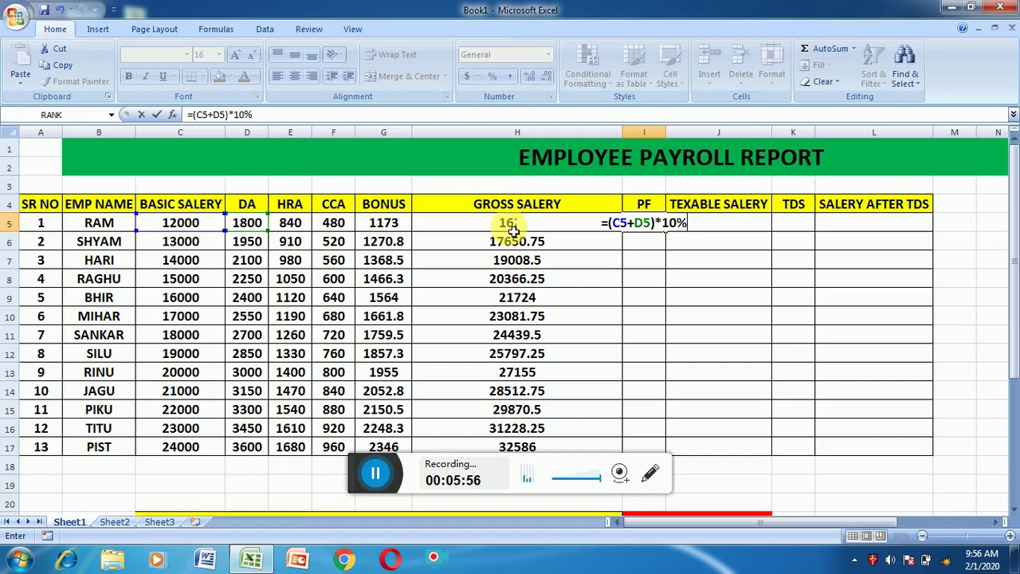
{"action": "key", "text": "Return"}
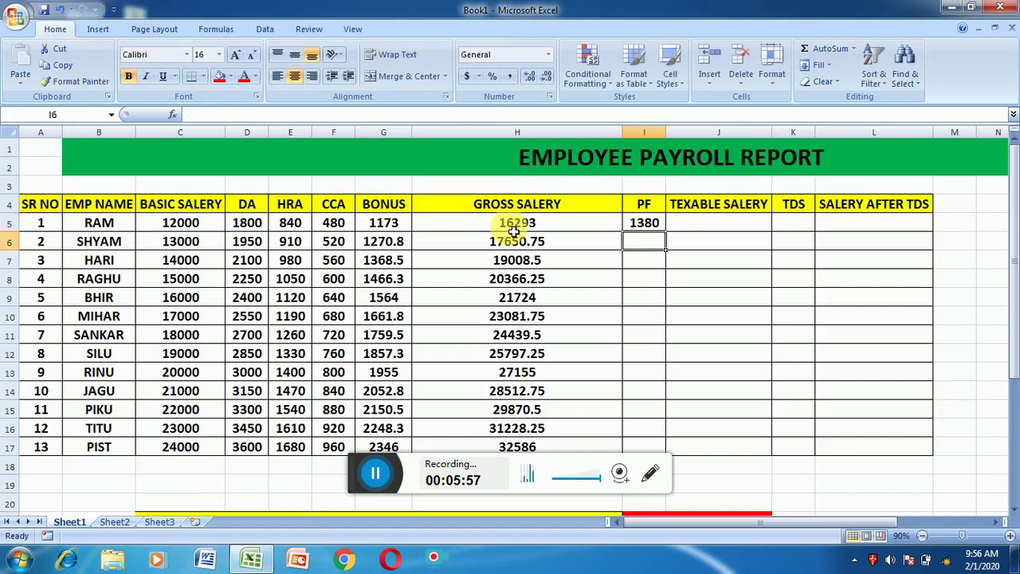
{"action": "left_click", "coordinate": [650, 224]}
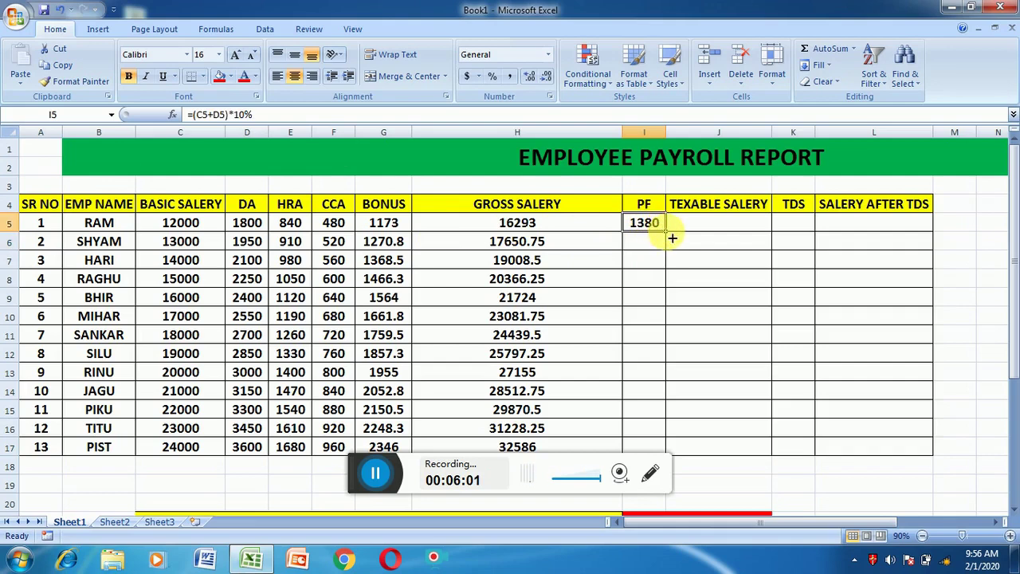
{"action": "double_click", "coordinate": [671, 237]}
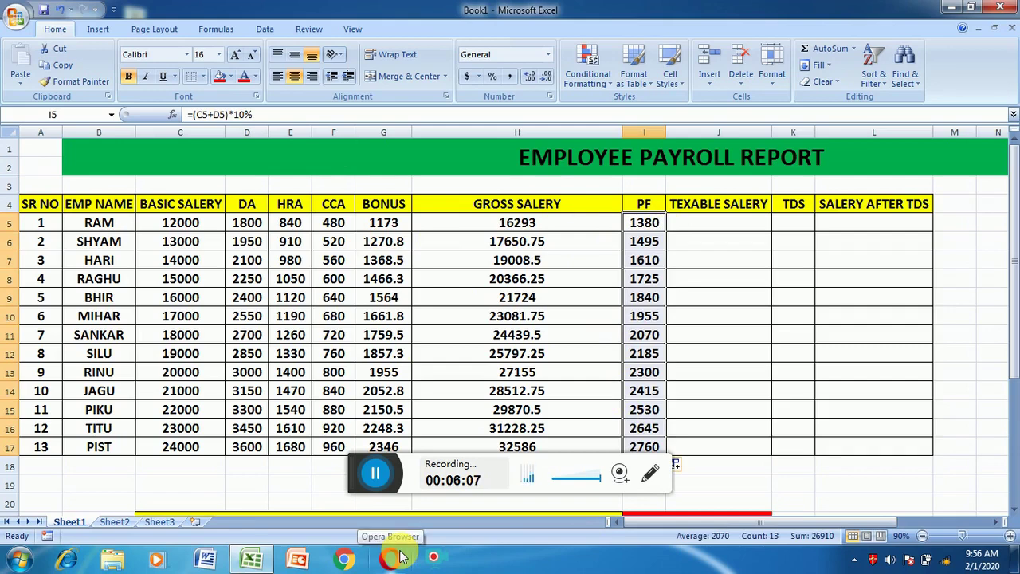
{"action": "left_click", "coordinate": [693, 227]}
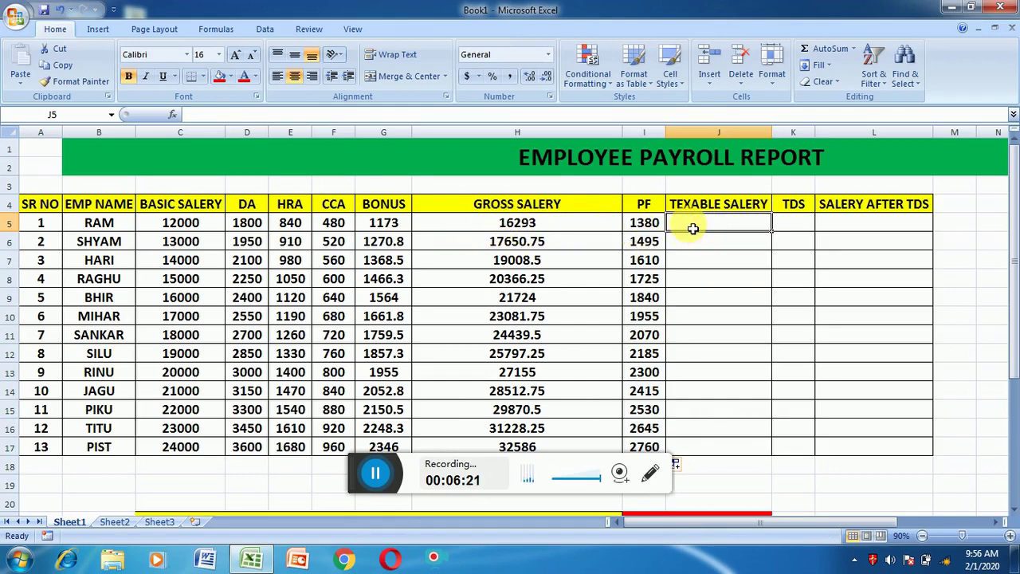
Step: Enter =H5-I5 in J5 and copy it down to J17 (14913 to 29826)
{"action": "type", "text": "="}
{"action": "left_click", "coordinate": [518, 222]}
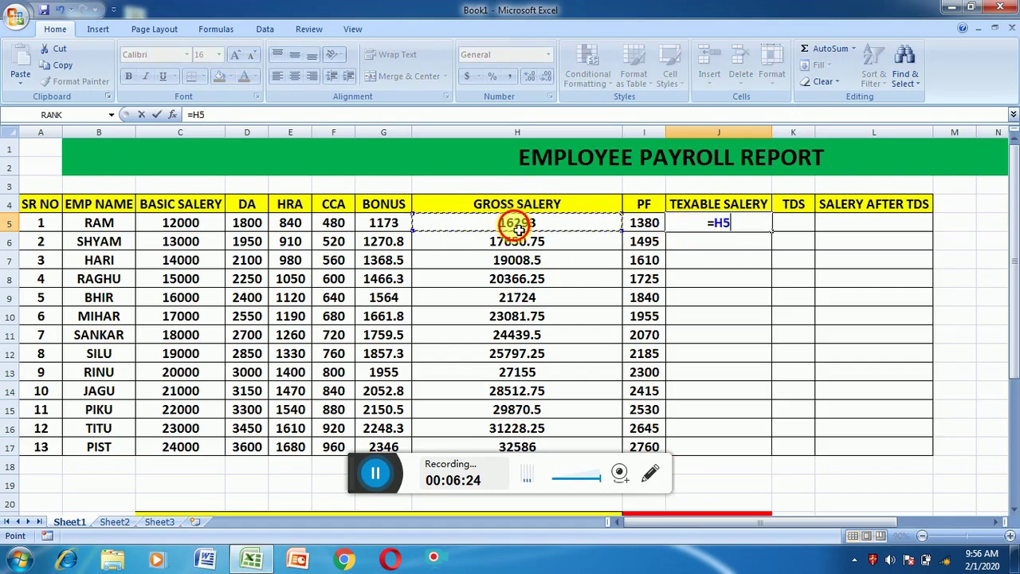
{"action": "type", "text": "-"}
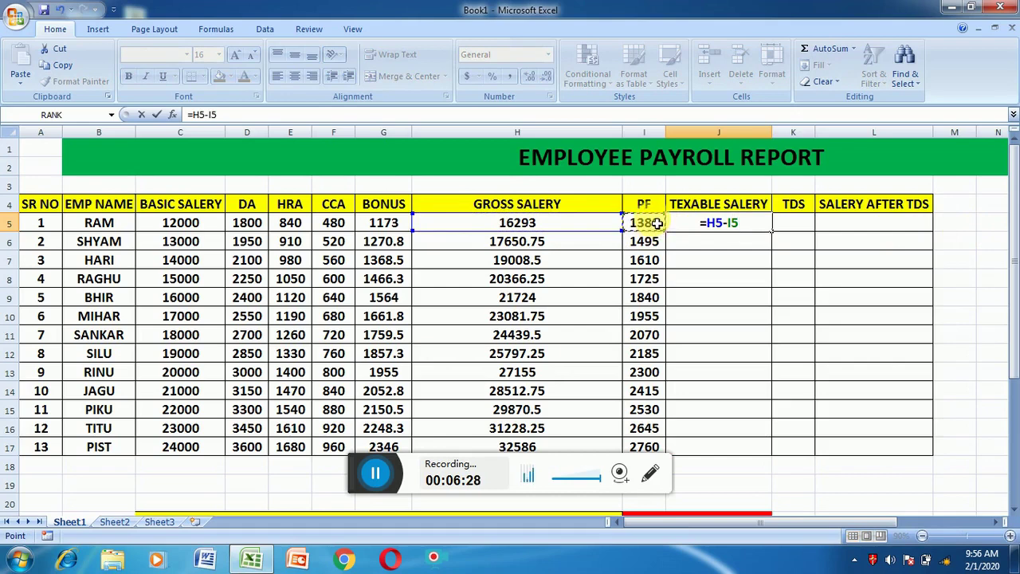
{"action": "key", "text": "Return"}
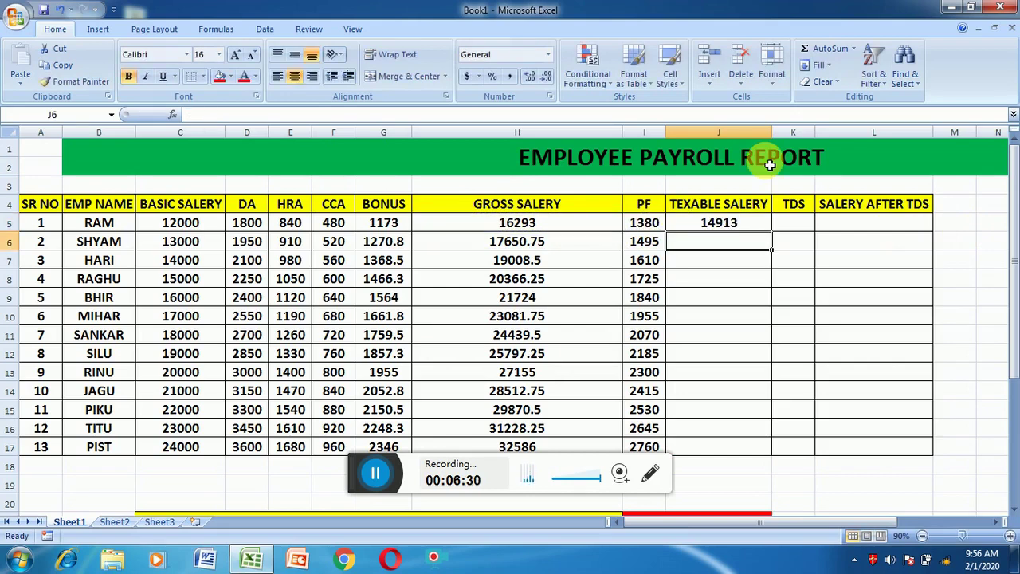
{"action": "left_click", "coordinate": [740, 226]}
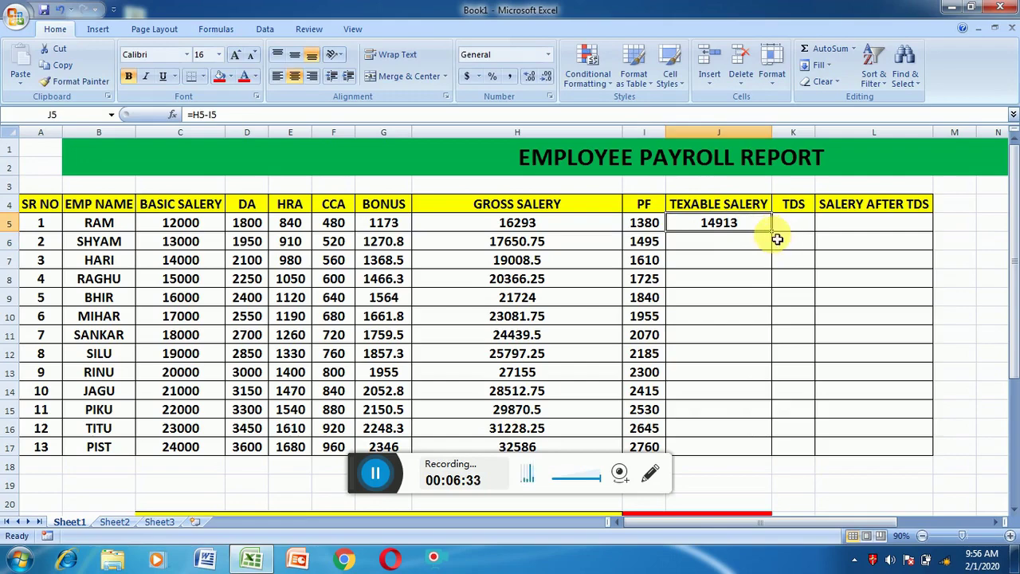
{"action": "double_click", "coordinate": [773, 233]}
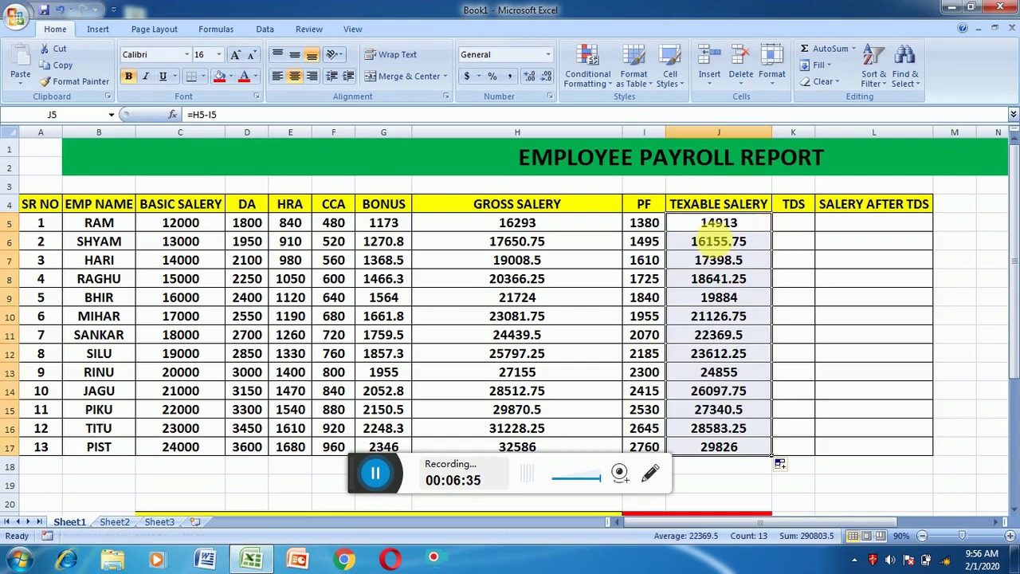
{"action": "scroll", "coordinate": [672, 315], "scroll_direction": "down", "scroll_amount": 2}
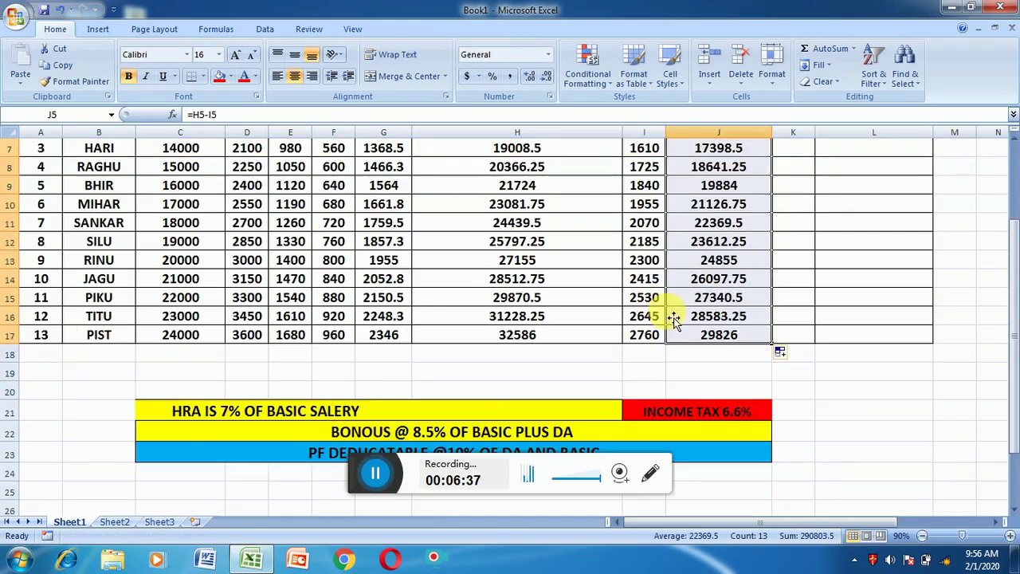
{"action": "scroll", "coordinate": [671, 307], "scroll_direction": "down", "scroll_amount": 1}
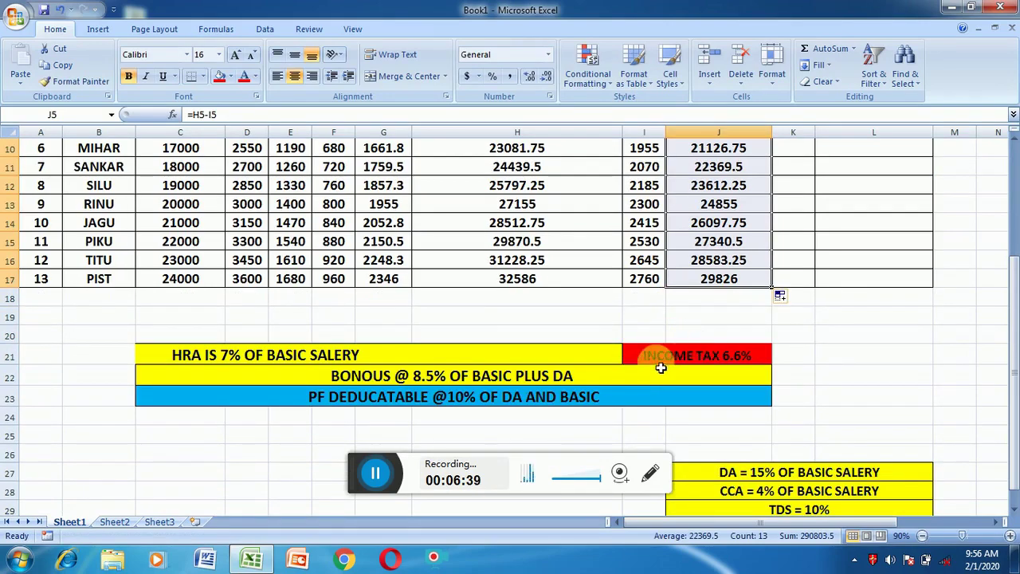
{"action": "scroll", "coordinate": [505, 357], "scroll_direction": "up", "scroll_amount": 2}
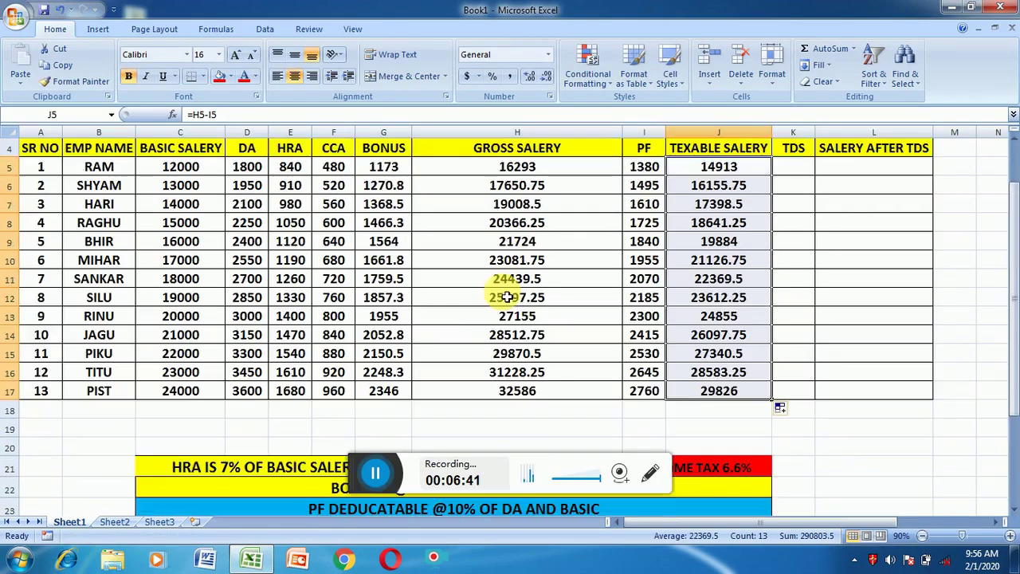
{"action": "scroll", "coordinate": [504, 334], "scroll_direction": "up", "scroll_amount": 1}
{"action": "scroll", "coordinate": [674, 268], "scroll_direction": "down", "scroll_amount": 2}
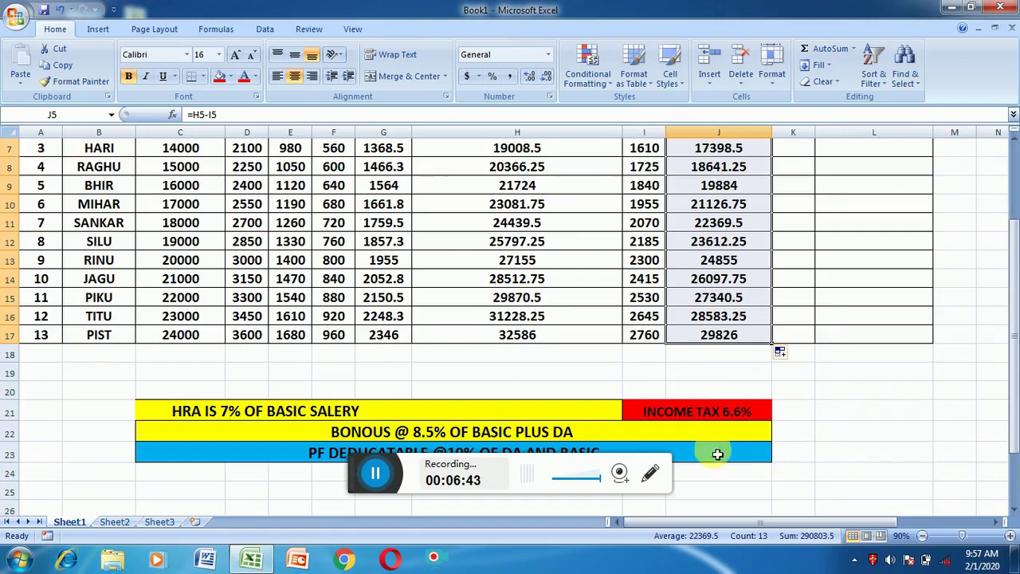
{"action": "scroll", "coordinate": [672, 337], "scroll_direction": "up", "scroll_amount": 1}
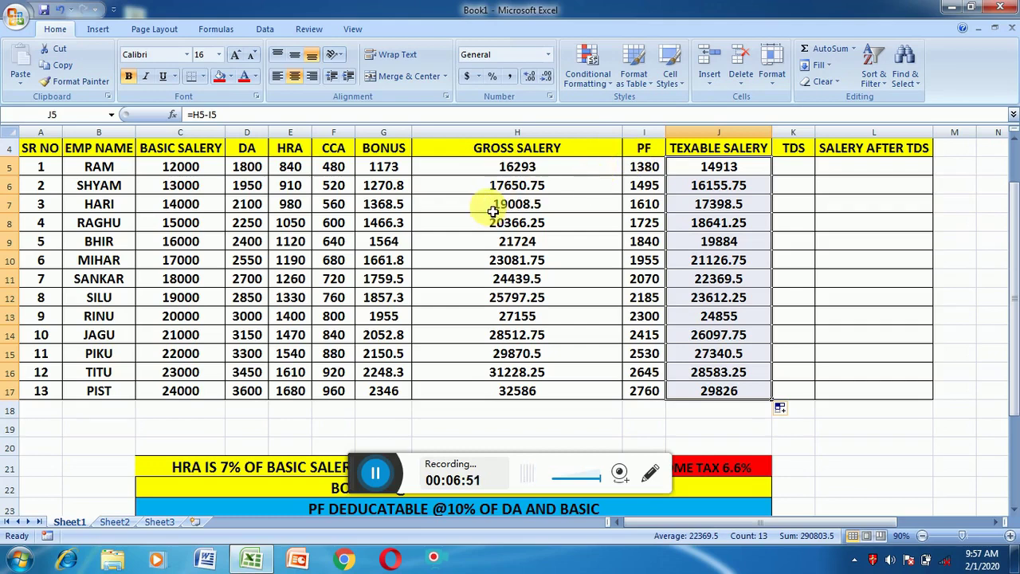
{"action": "left_click", "coordinate": [796, 169]}
{"action": "scroll", "coordinate": [506, 375], "scroll_direction": "down", "scroll_amount": 4}
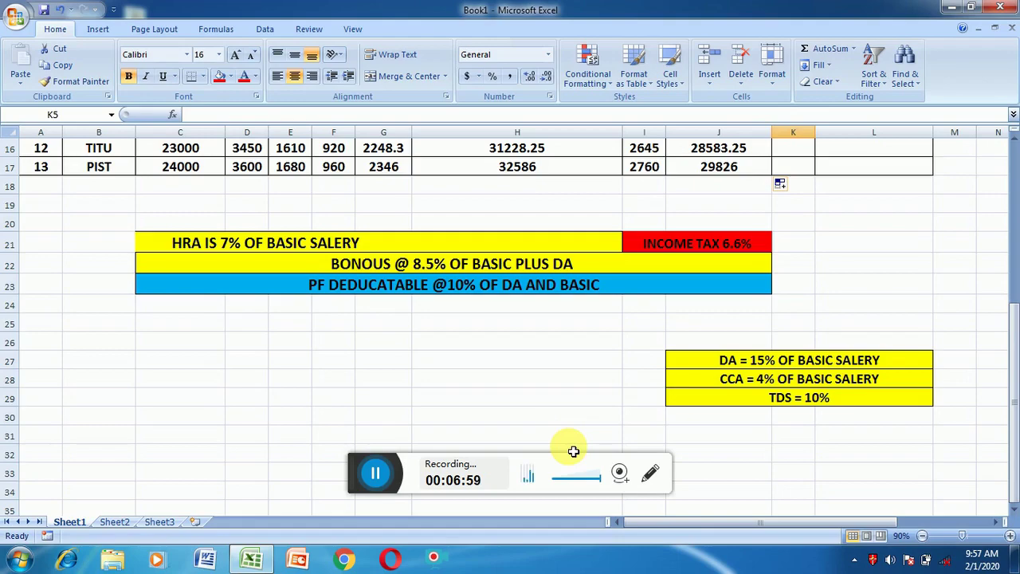
{"action": "scroll", "coordinate": [573, 451], "scroll_direction": "up", "scroll_amount": 5}
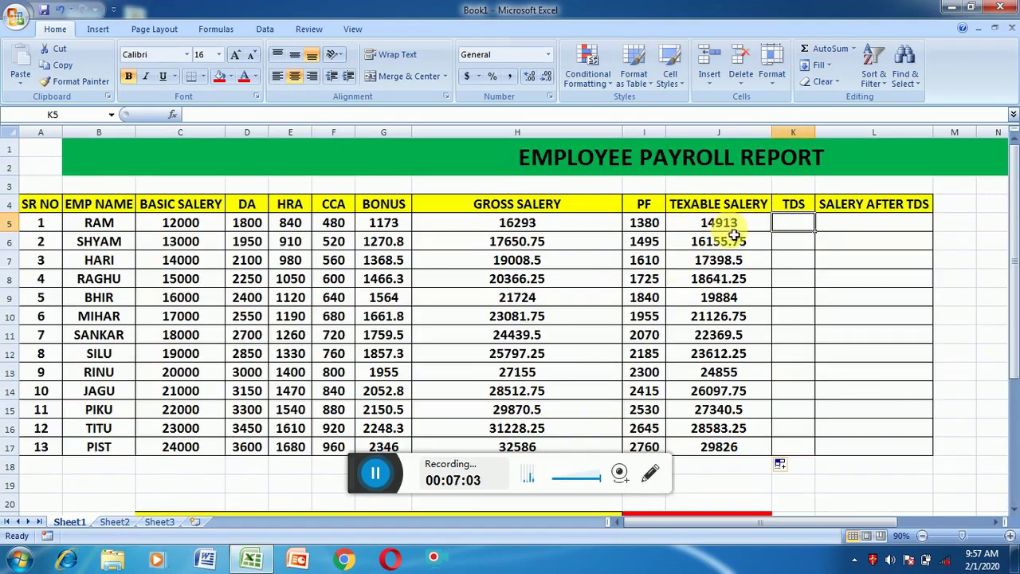
Step: Enter =J5*10% in K5 and copy the TDS formula down to K17 (1491 to 2983)
{"action": "type", "text": "="}
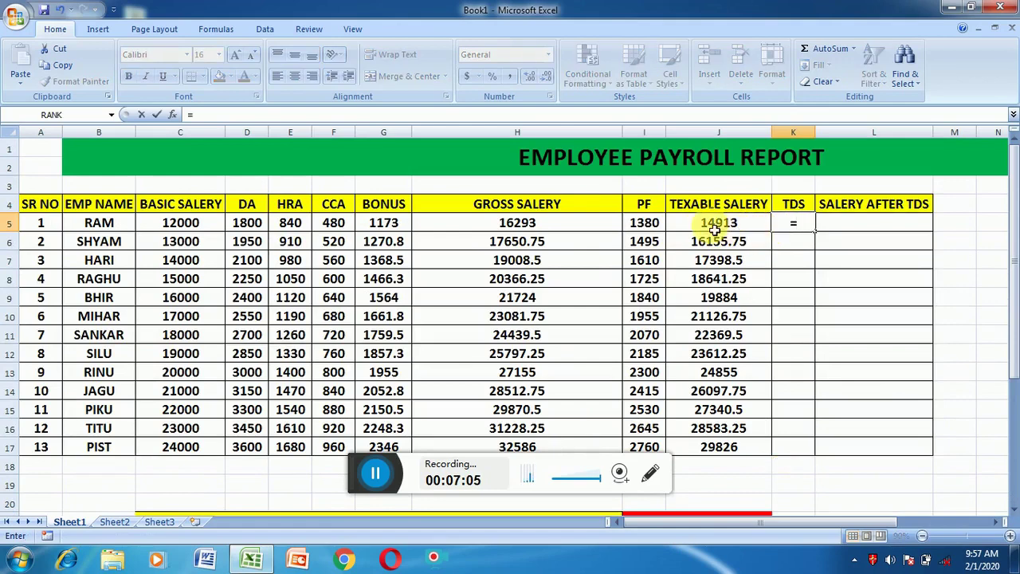
{"action": "left_click", "coordinate": [712, 225]}
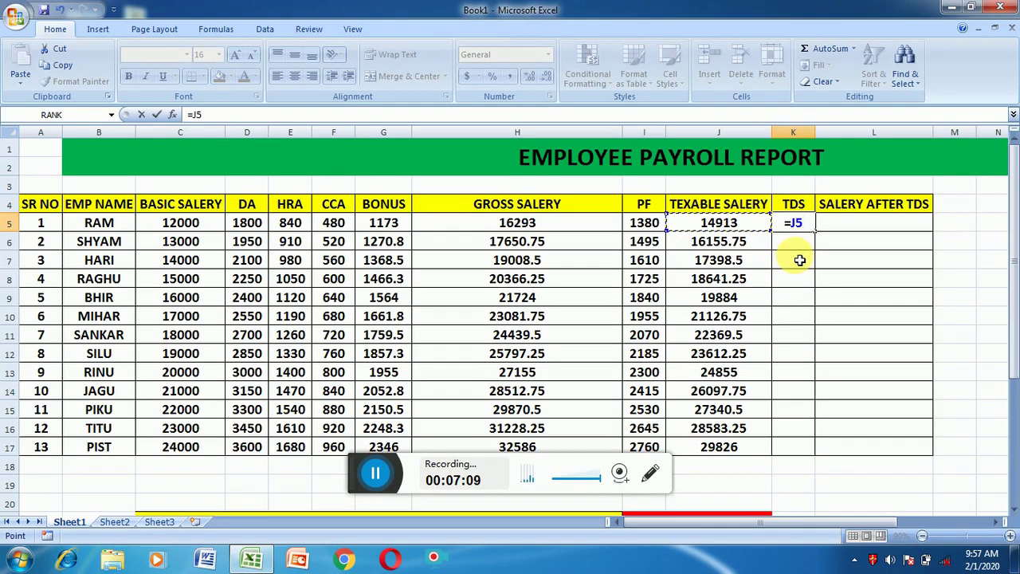
{"action": "type", "text": "*10"}
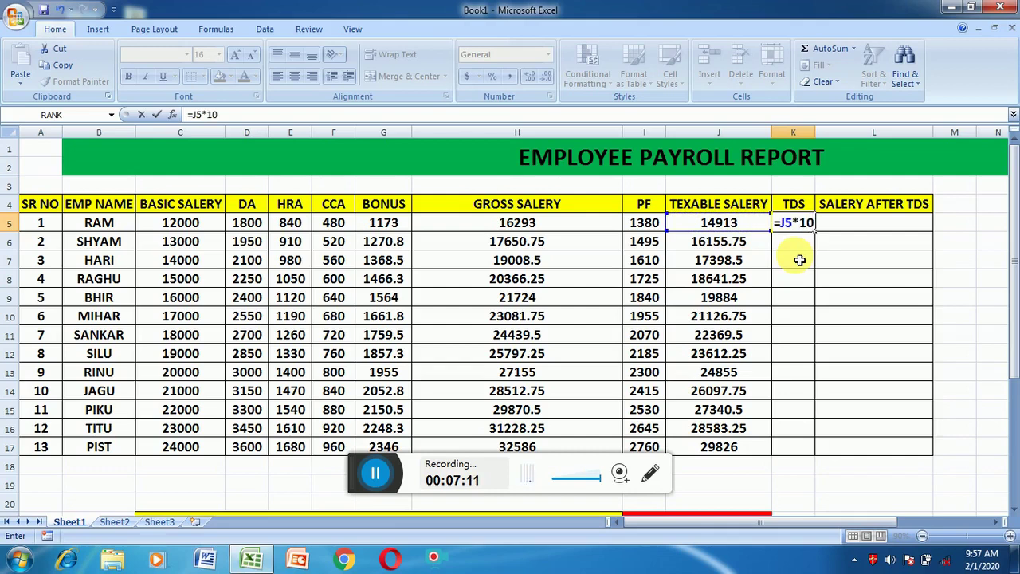
{"action": "type", "text": "%"}
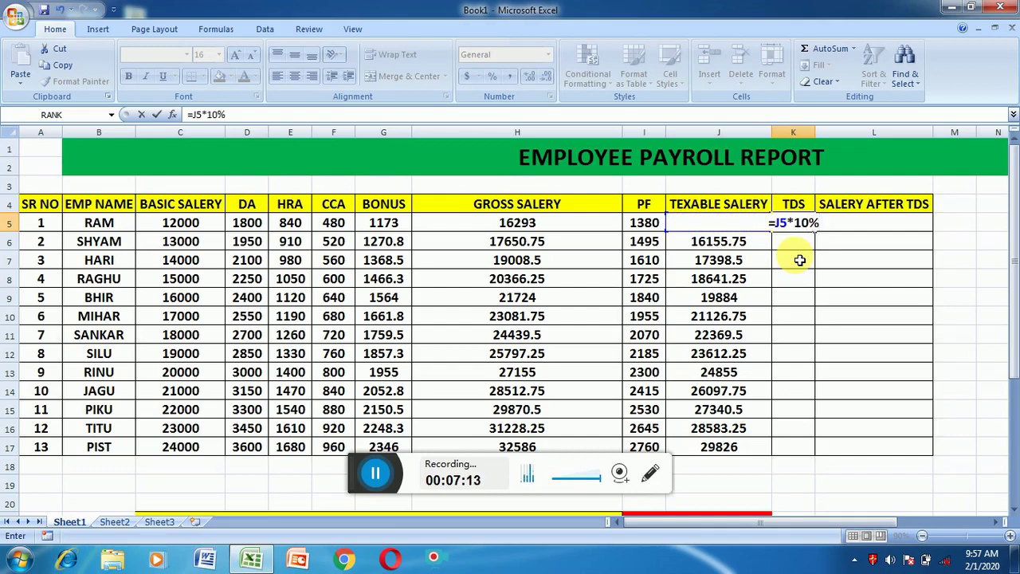
{"action": "key", "text": "Return"}
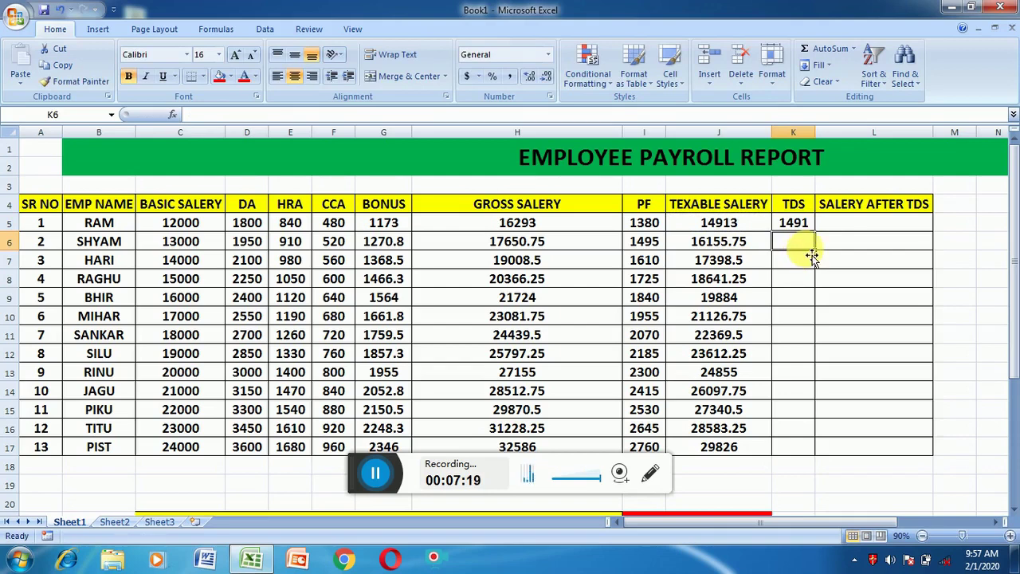
{"action": "left_click", "coordinate": [799, 224]}
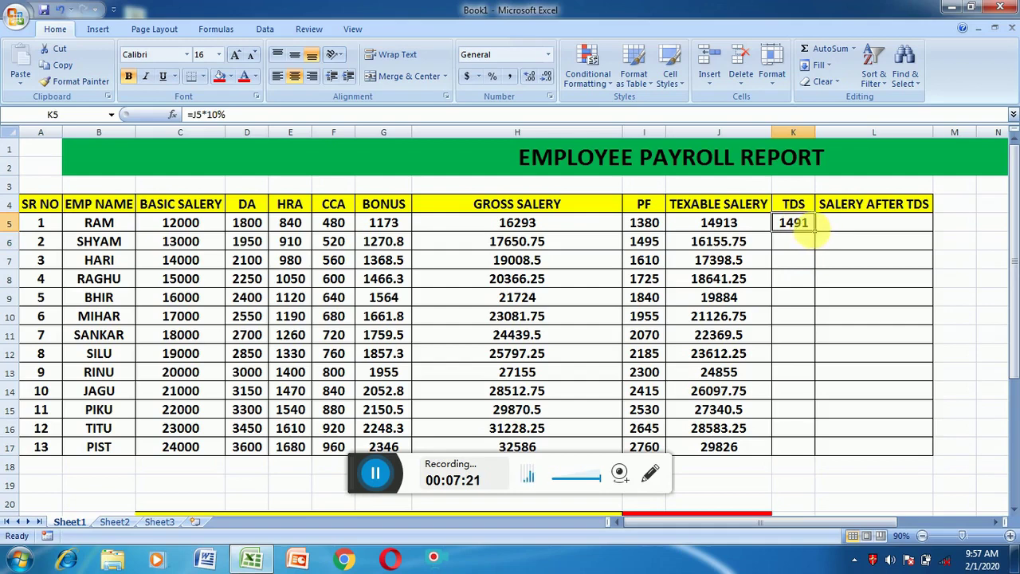
{"action": "double_click", "coordinate": [815, 233]}
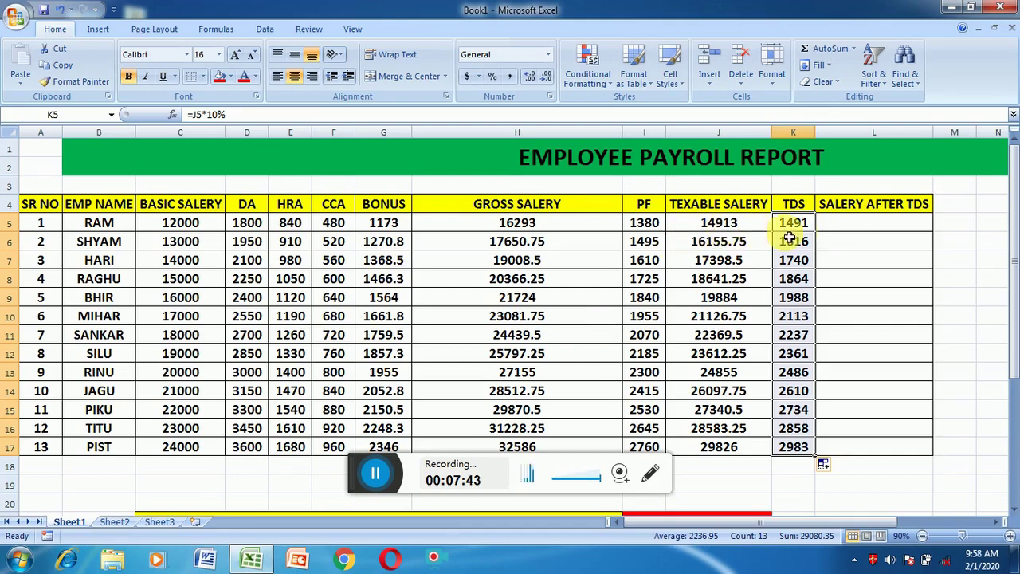
Step: Enter =J5-K5 in L5 and fill it down through L17 for all 13 employees
{"action": "left_click", "coordinate": [837, 226]}
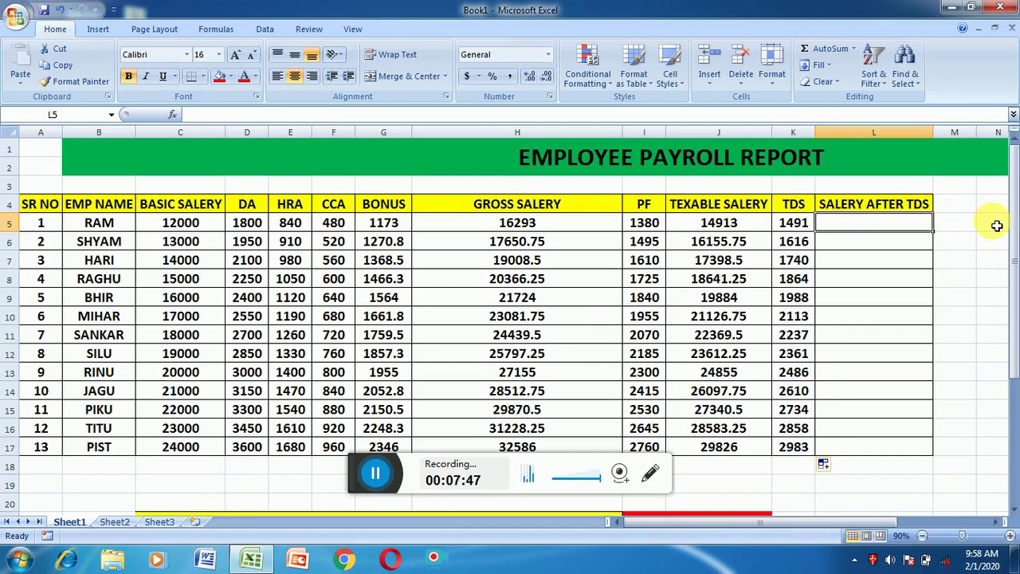
{"action": "type", "text": "="}
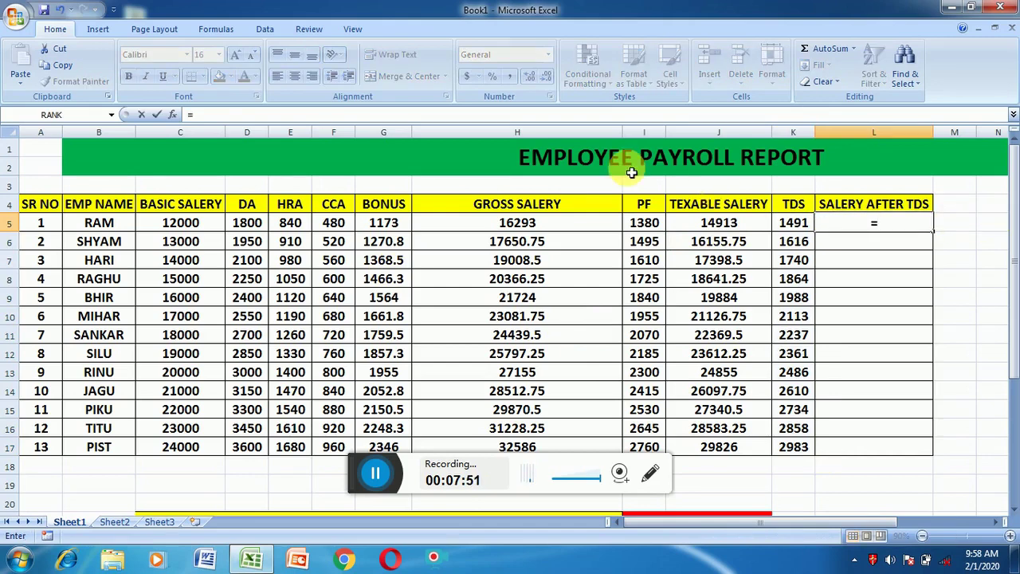
{"action": "left_click", "coordinate": [718, 224]}
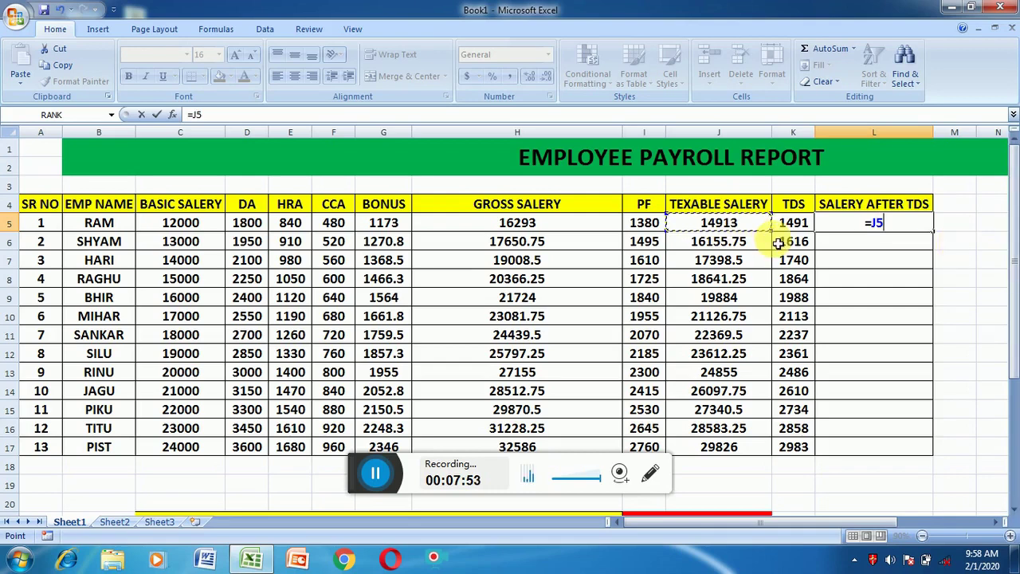
{"action": "type", "text": "-"}
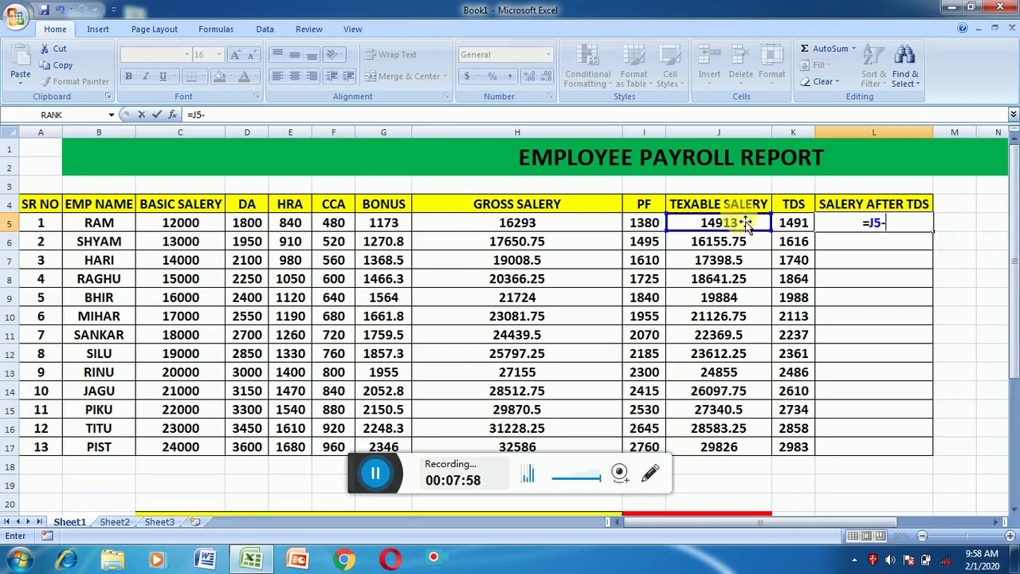
{"action": "left_click", "coordinate": [799, 226]}
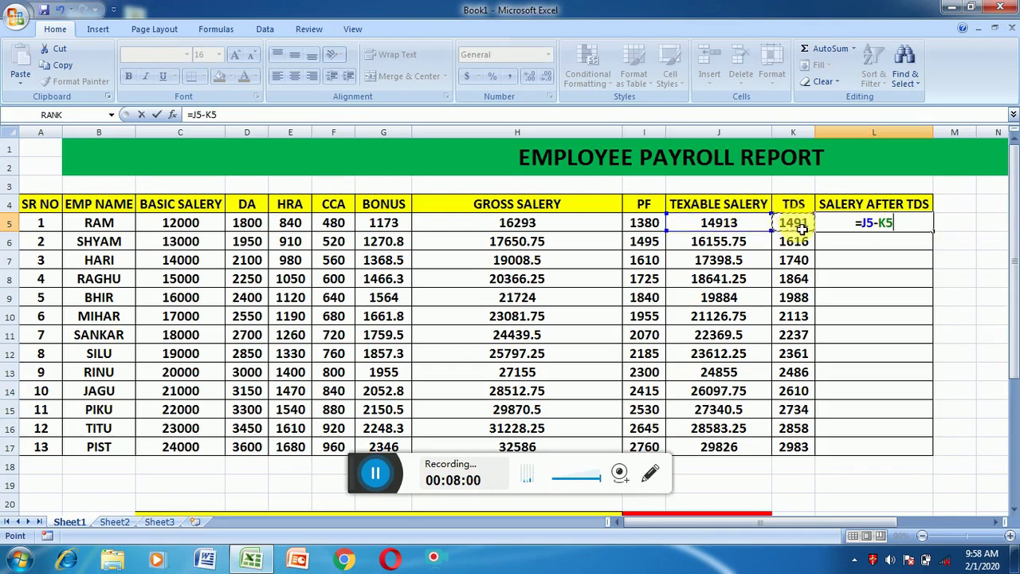
{"action": "key", "text": "Return"}
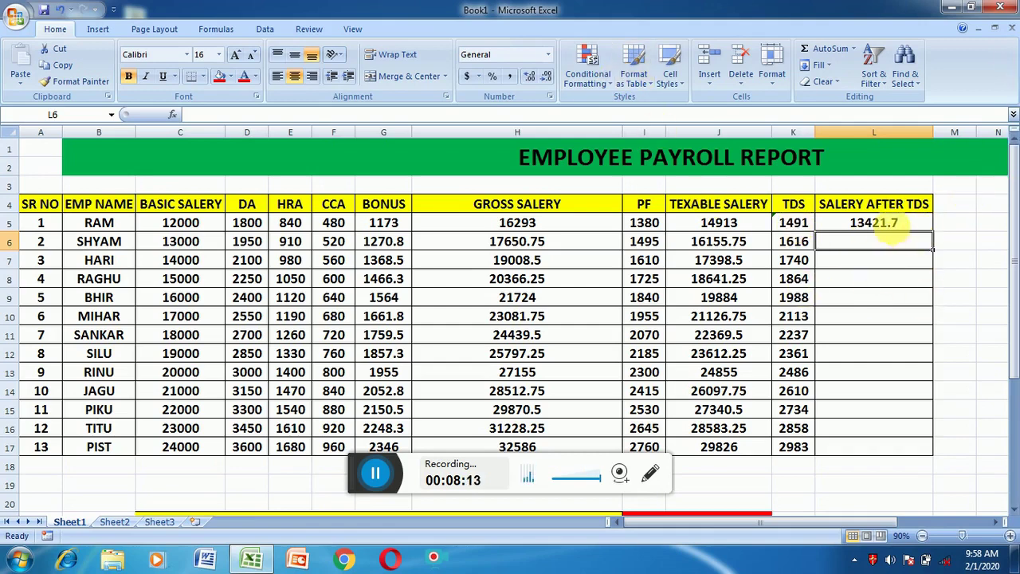
{"action": "left_click", "coordinate": [892, 225]}
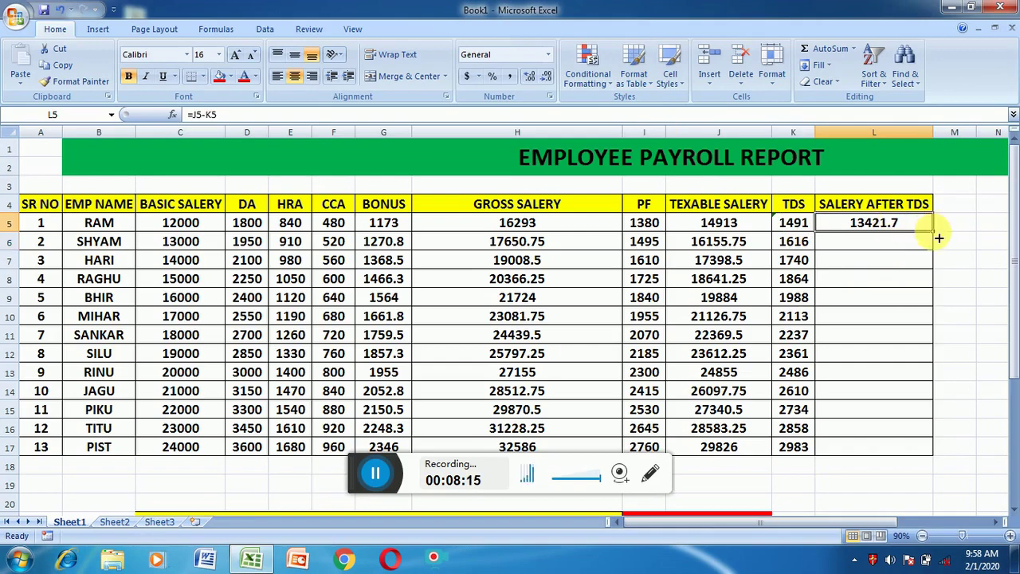
{"action": "double_click", "coordinate": [938, 237]}
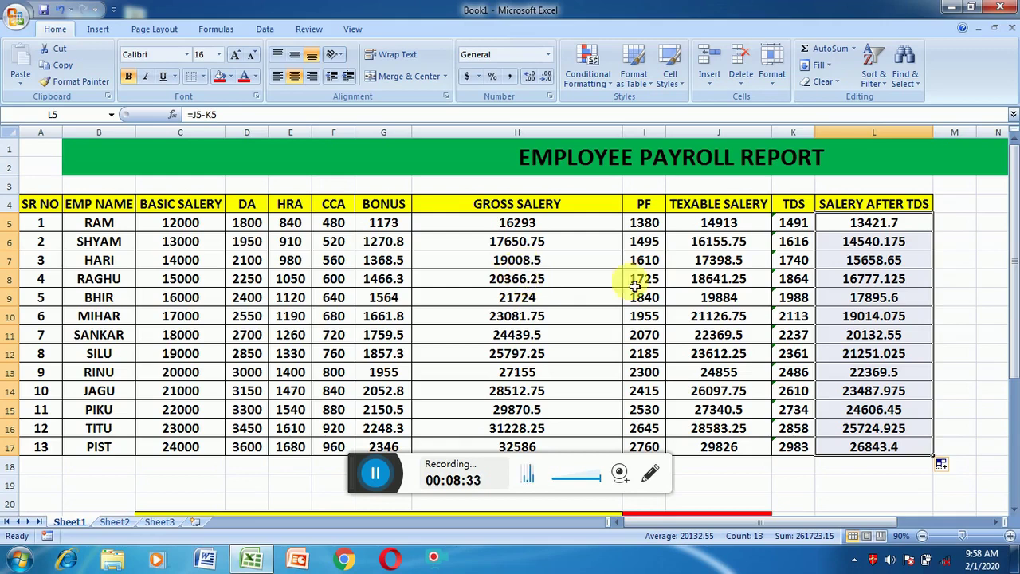
{"action": "mouse_move", "coordinate": [26, 305]}
{"action": "left_mouse_down"}
{"action": "mouse_move", "coordinate": [830, 446]}
{"action": "mouse_move", "coordinate": [908, 448]}
{"action": "left_mouse_up"}
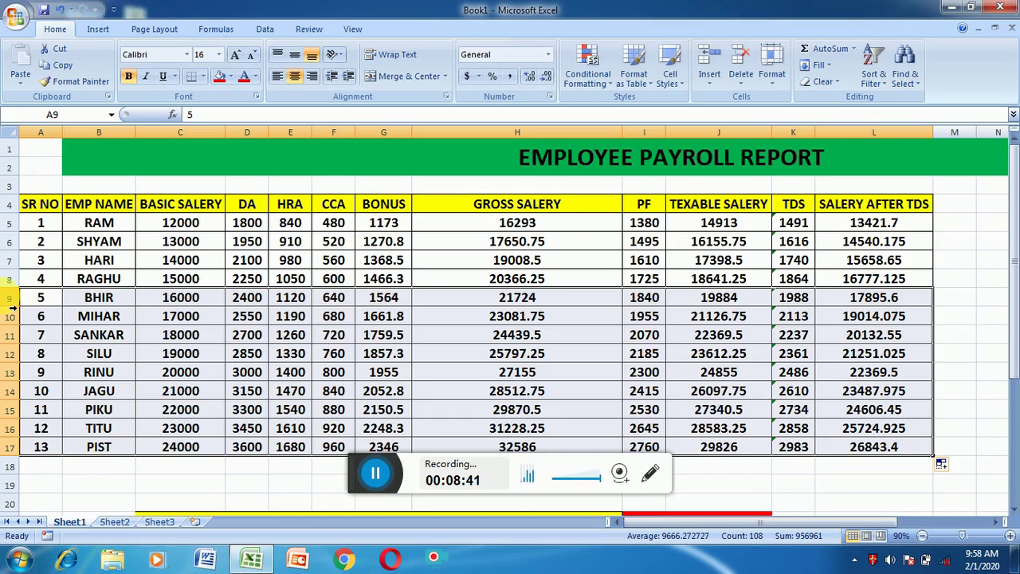
Step: Apply a yellow fill to A9:L11, the rows for employees 5 to 7
{"action": "left_click", "coordinate": [228, 77]}
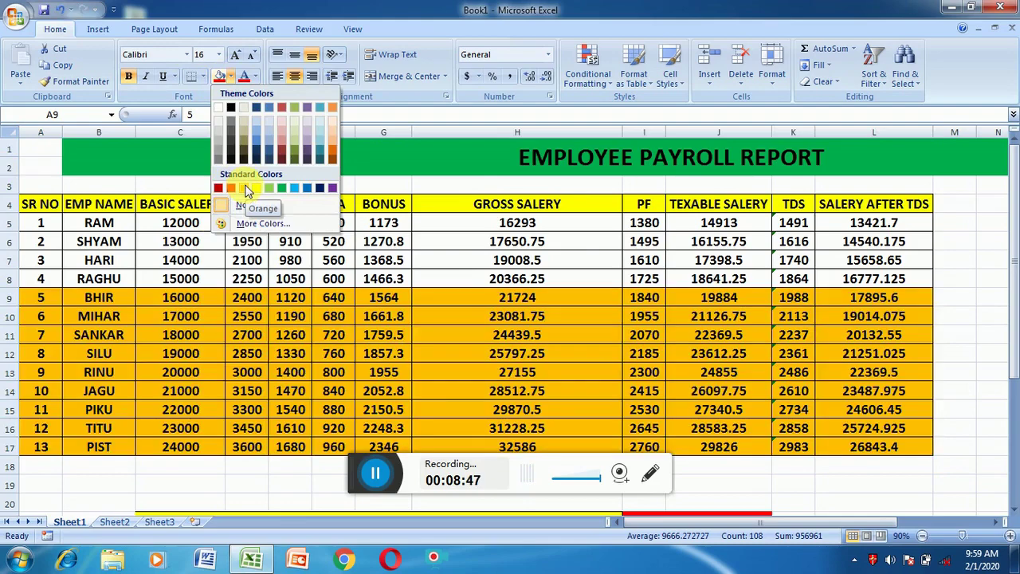
{"action": "left_click", "coordinate": [35, 279]}
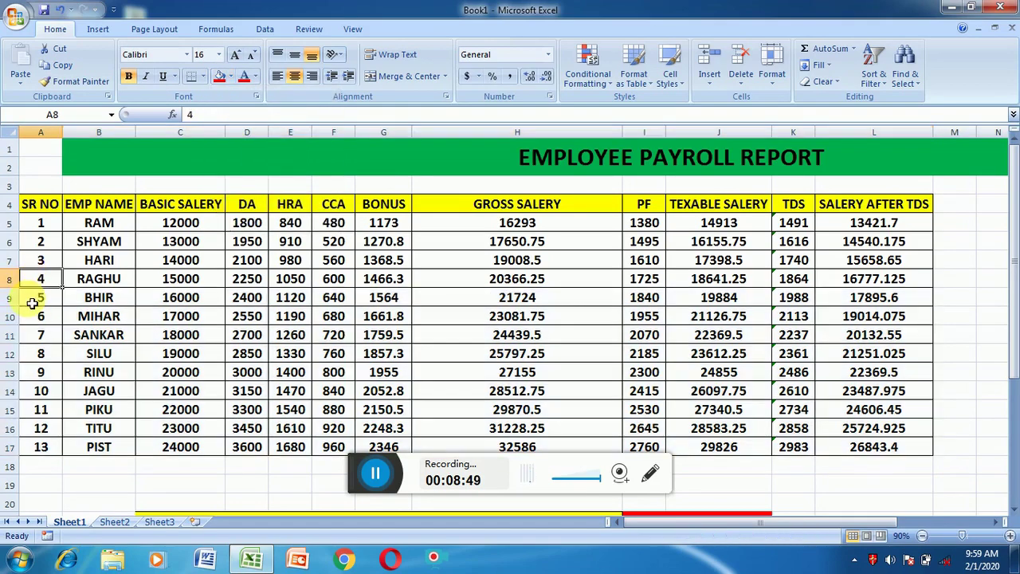
{"action": "left_click_drag", "start_coordinate": [35, 297], "coordinate": [898, 334]}
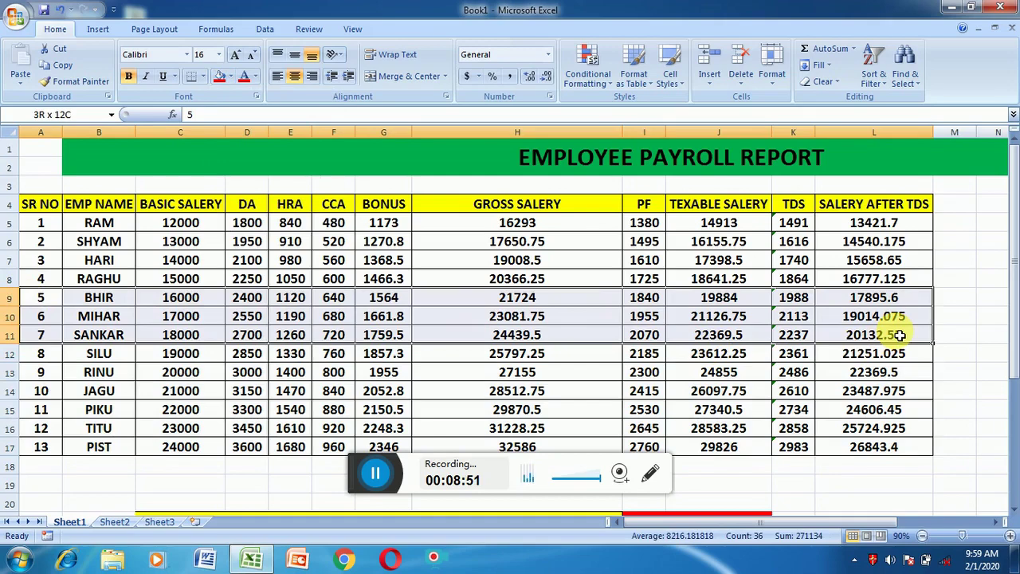
{"action": "left_click", "coordinate": [230, 76]}
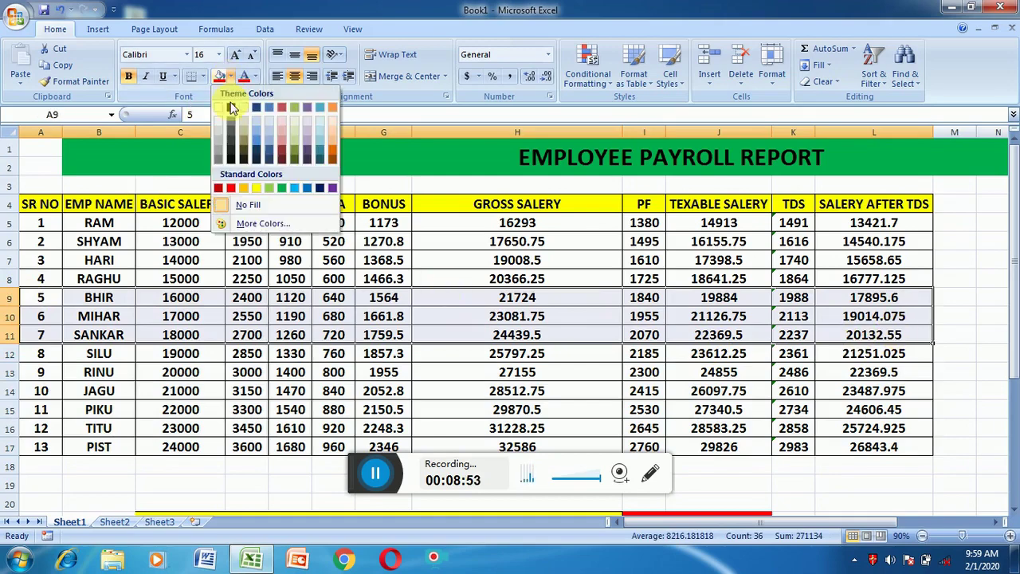
{"action": "left_click", "coordinate": [257, 189]}
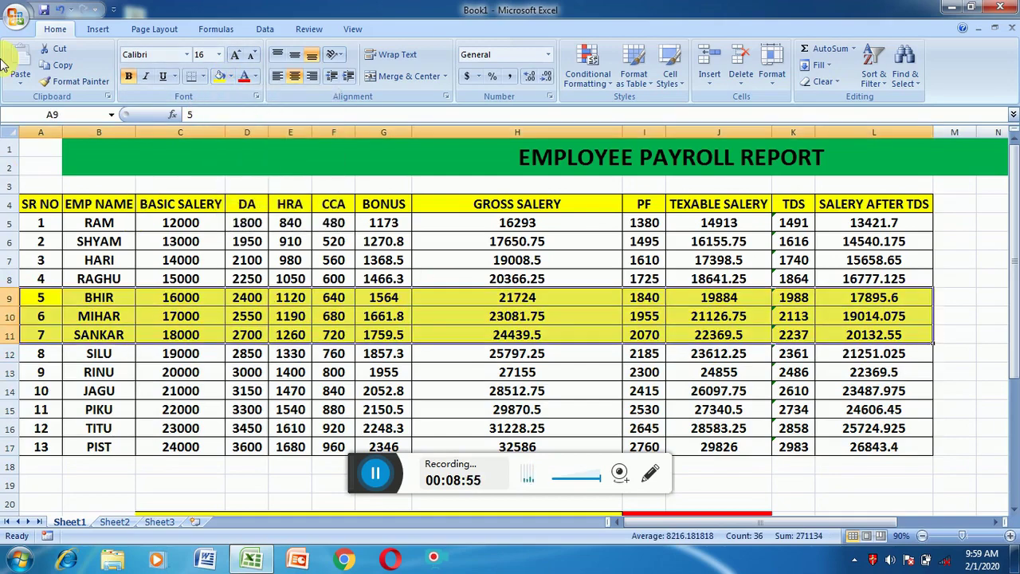
{"action": "left_click", "coordinate": [986, 277]}
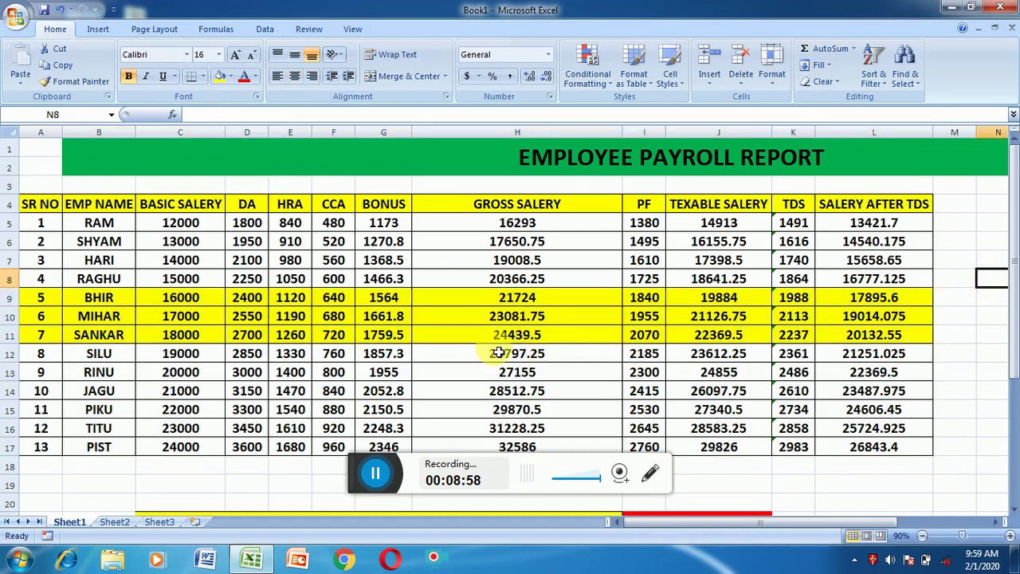
{"action": "scroll", "coordinate": [470, 350], "scroll_direction": "down", "scroll_amount": 1}
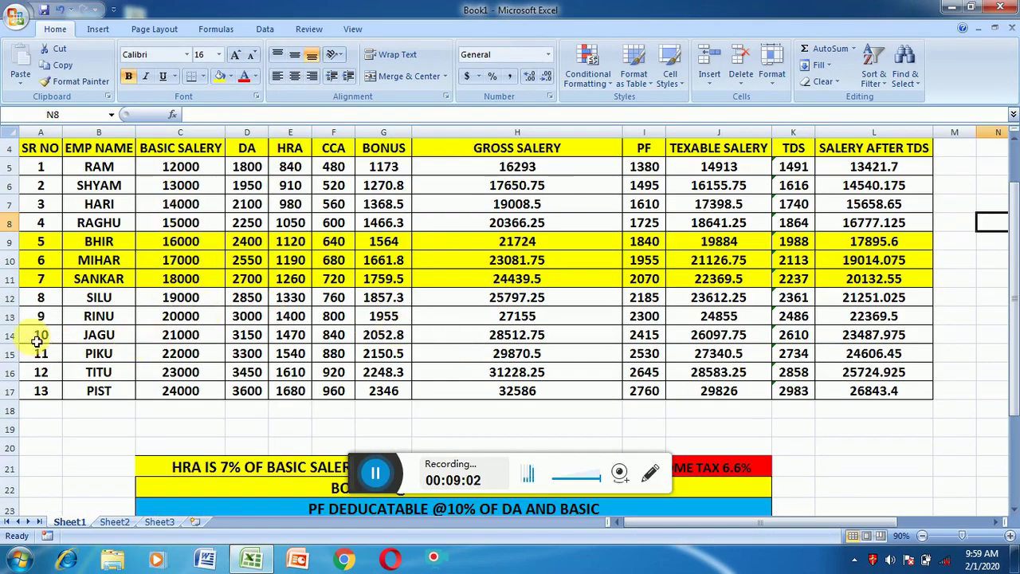
Step: Apply a Standard Colors green fill to A15:L17, the rows for employees 11 to 13
{"action": "left_click", "coordinate": [877, 76]}
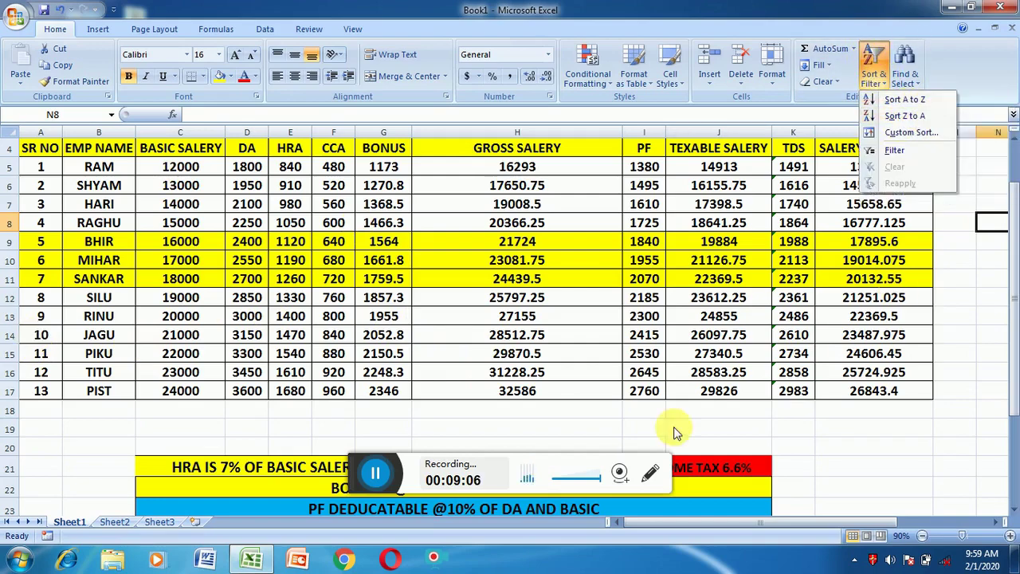
{"action": "left_click", "coordinate": [32, 354]}
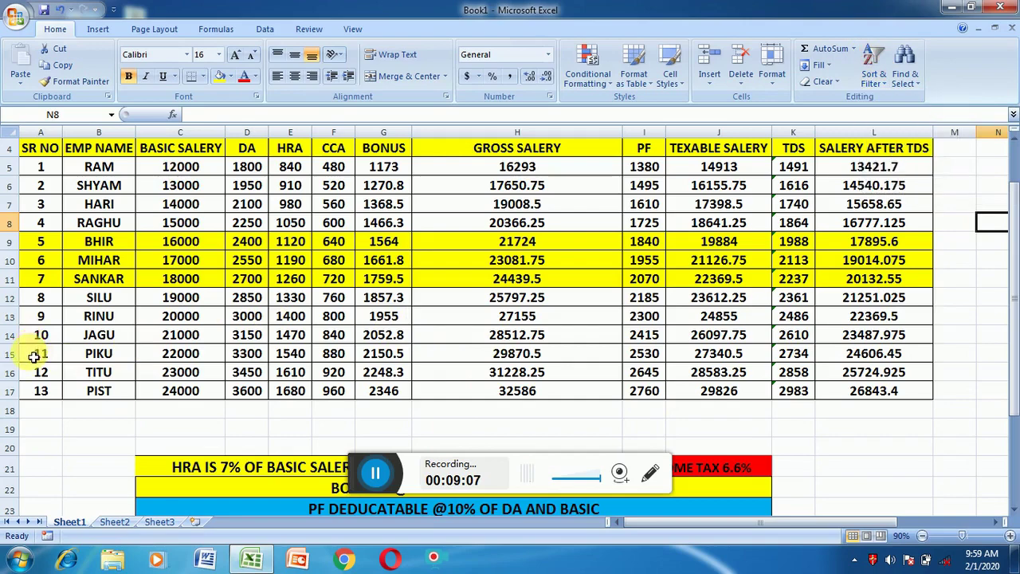
{"action": "mouse_move", "coordinate": [32, 353]}
{"action": "left_mouse_down"}
{"action": "mouse_move", "coordinate": [474, 353]}
{"action": "mouse_move", "coordinate": [865, 394]}
{"action": "left_mouse_up"}
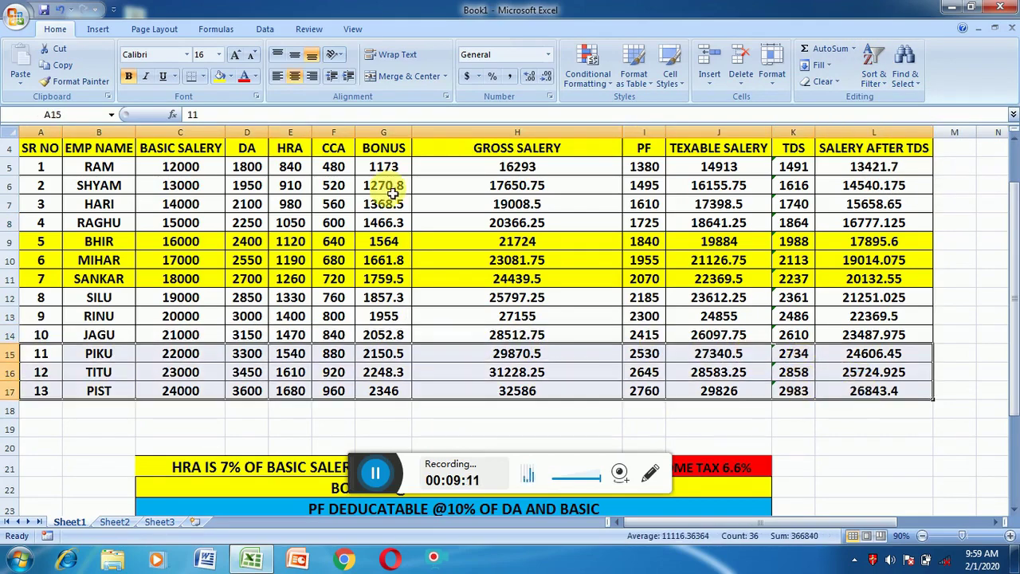
{"action": "left_click", "coordinate": [230, 76]}
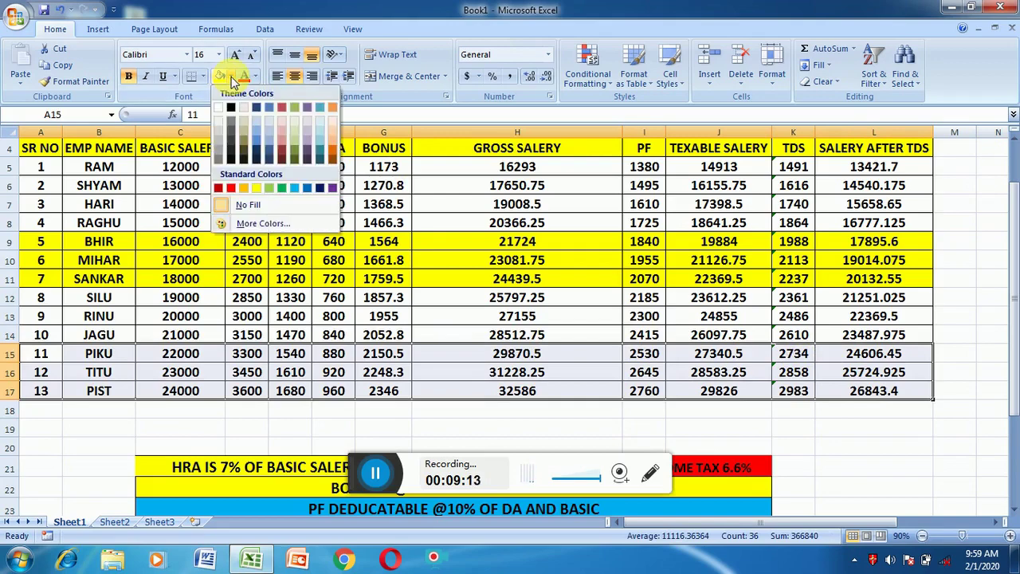
{"action": "left_click", "coordinate": [281, 188]}
{"action": "scroll", "coordinate": [425, 297], "scroll_direction": "up", "scroll_amount": 1}
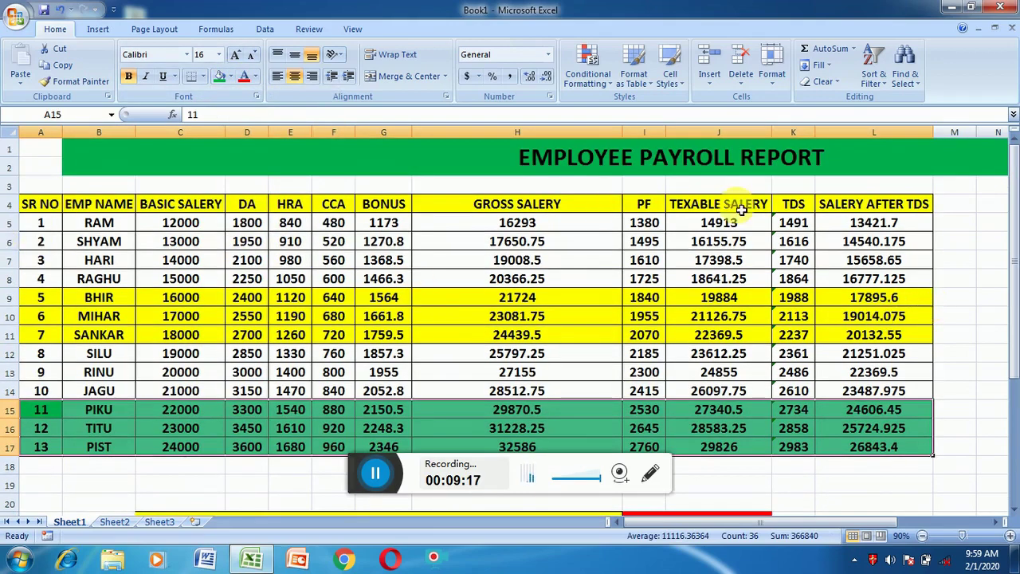